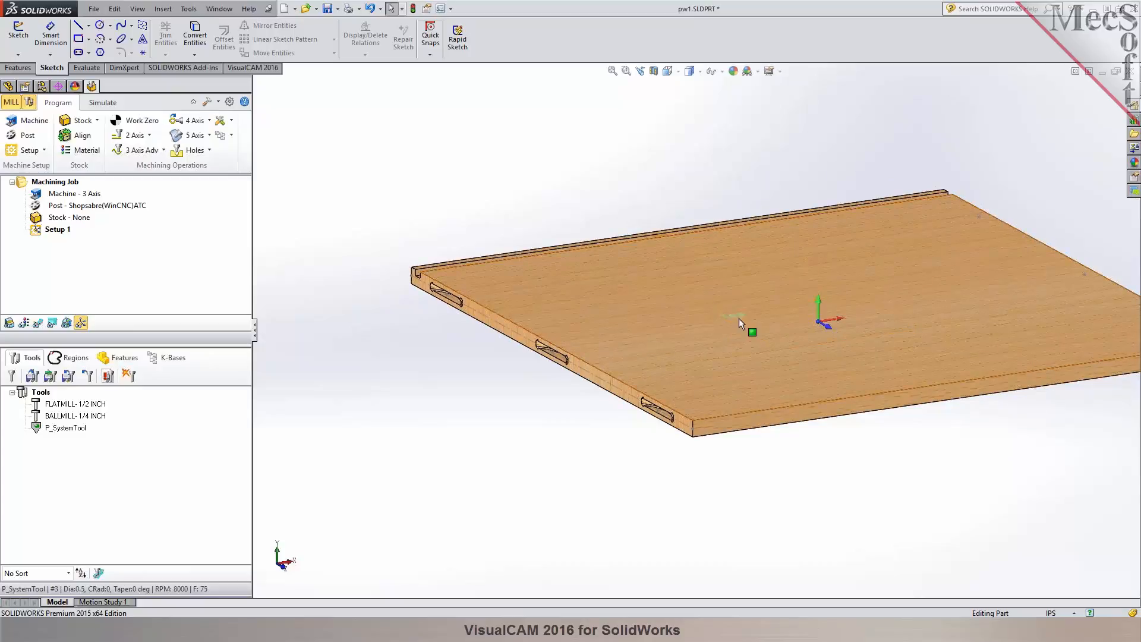
Align the machine tool coordinate system to the panel's large top face using surface selection
{"action": "left_click", "coordinate": [26, 119]}
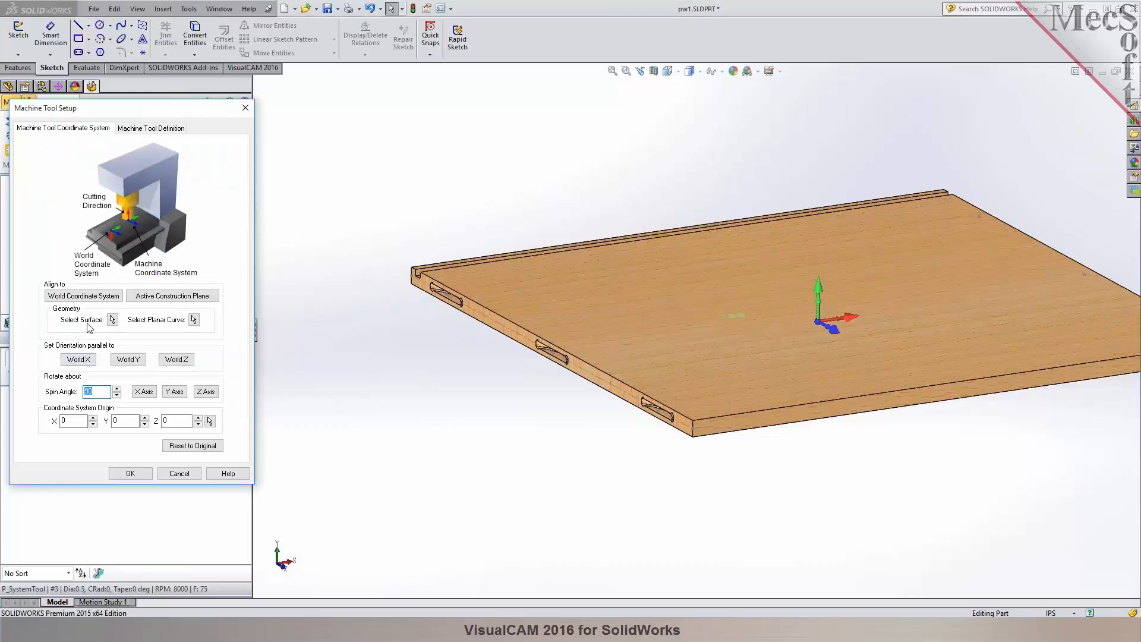
{"action": "left_click", "coordinate": [113, 319]}
{"action": "left_click", "coordinate": [510, 298]}
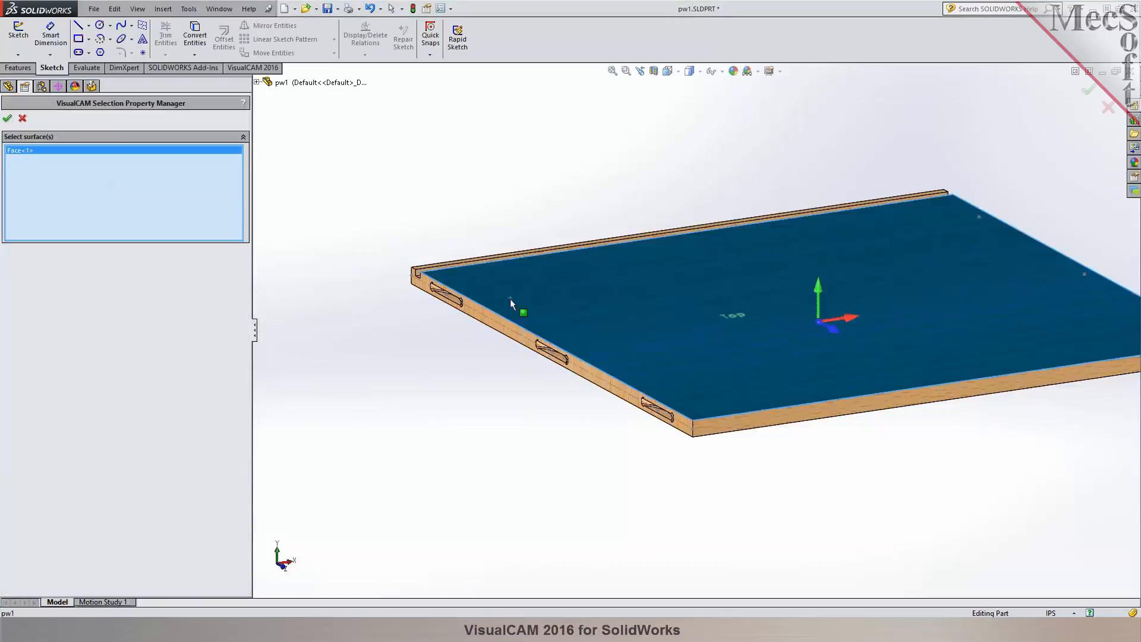
{"action": "left_click", "coordinate": [7, 118]}
{"action": "left_click", "coordinate": [296, 150]}
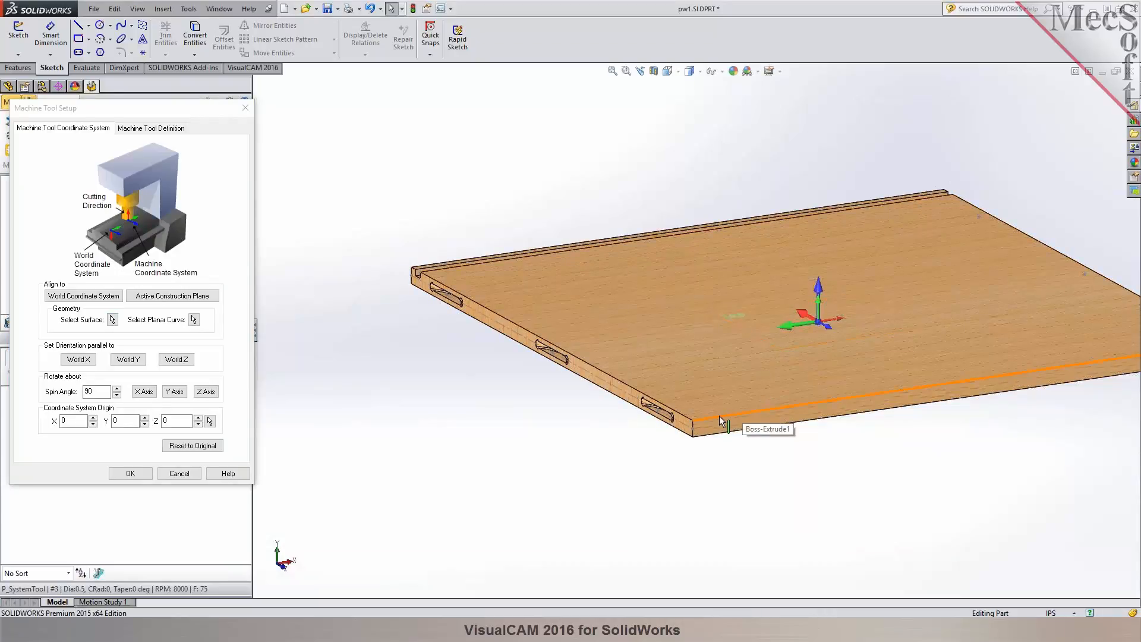
{"action": "middle_click_drag", "start_coordinate": [632, 321], "coordinate": [920, 454]}
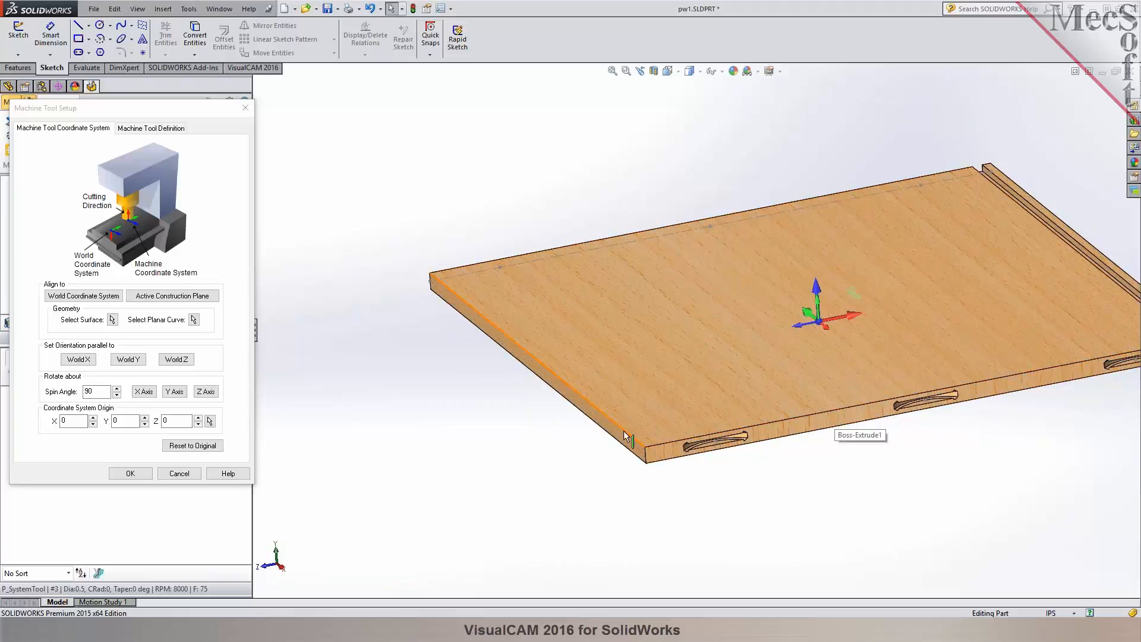
{"action": "middle_click_drag", "start_coordinate": [697, 349], "coordinate": [657, 353]}
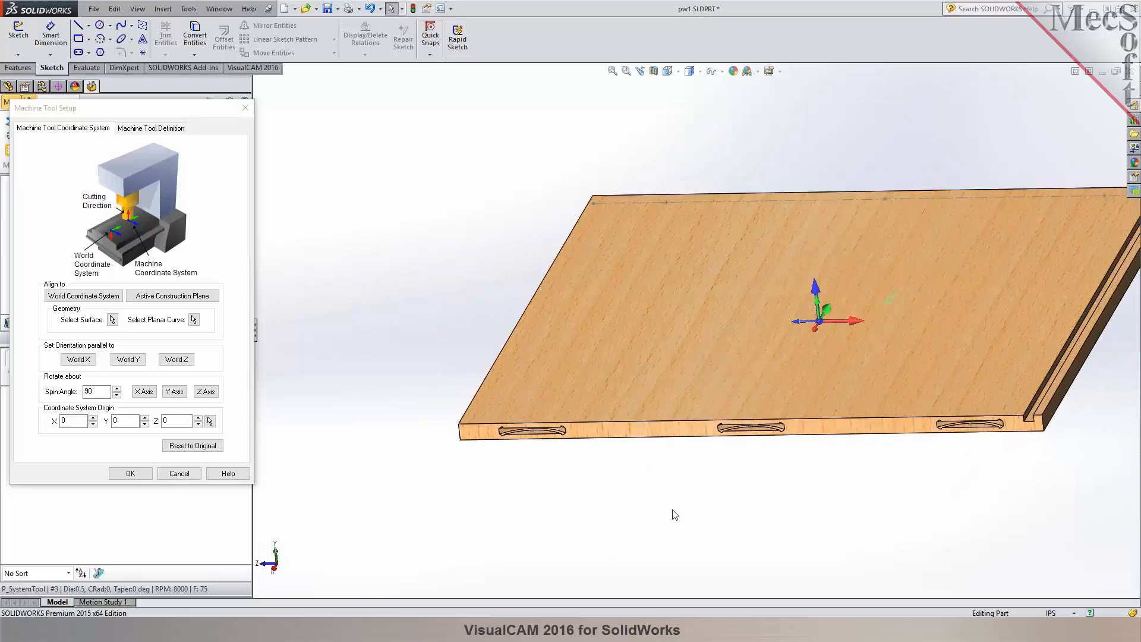
{"action": "left_click", "coordinate": [125, 474]}
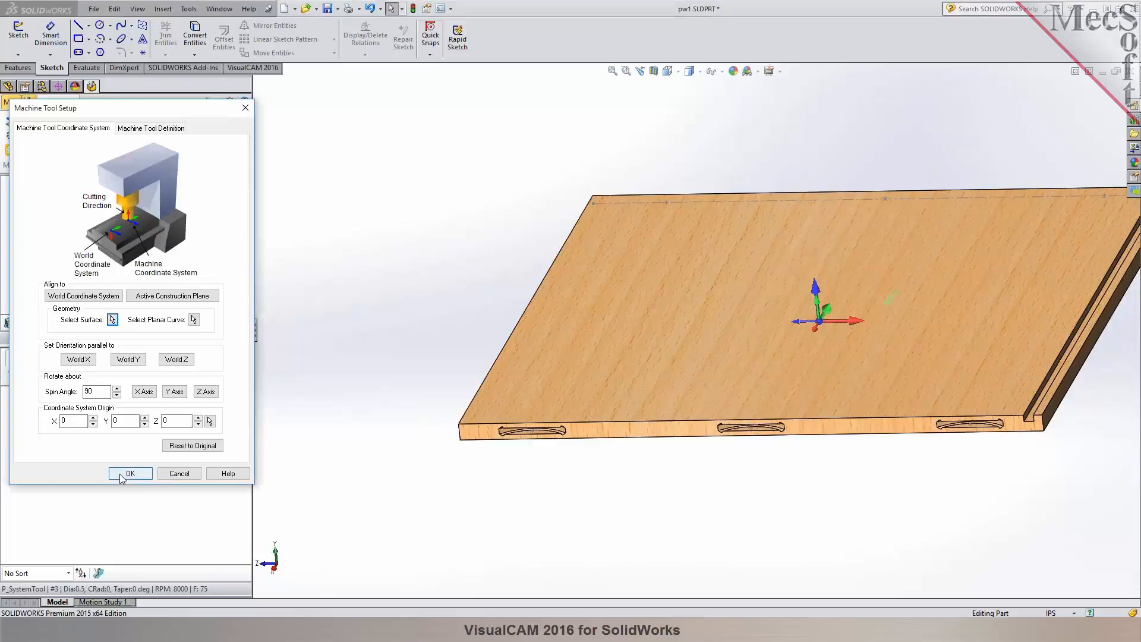
{"action": "middle_click_drag", "start_coordinate": [502, 521], "coordinate": [466, 493]}
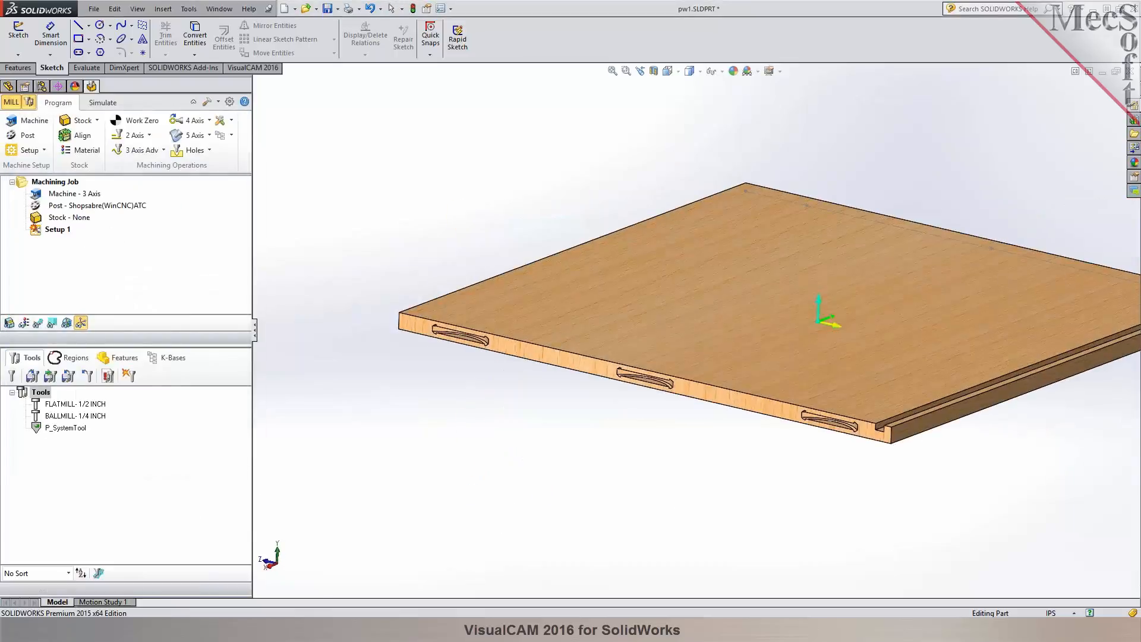
{"action": "mouse_move", "coordinate": [642, 318]}
{"action": "middle_mouse_down"}
{"action": "mouse_move", "coordinate": [661, 358]}
{"action": "mouse_move", "coordinate": [637, 327]}
{"action": "middle_mouse_up"}
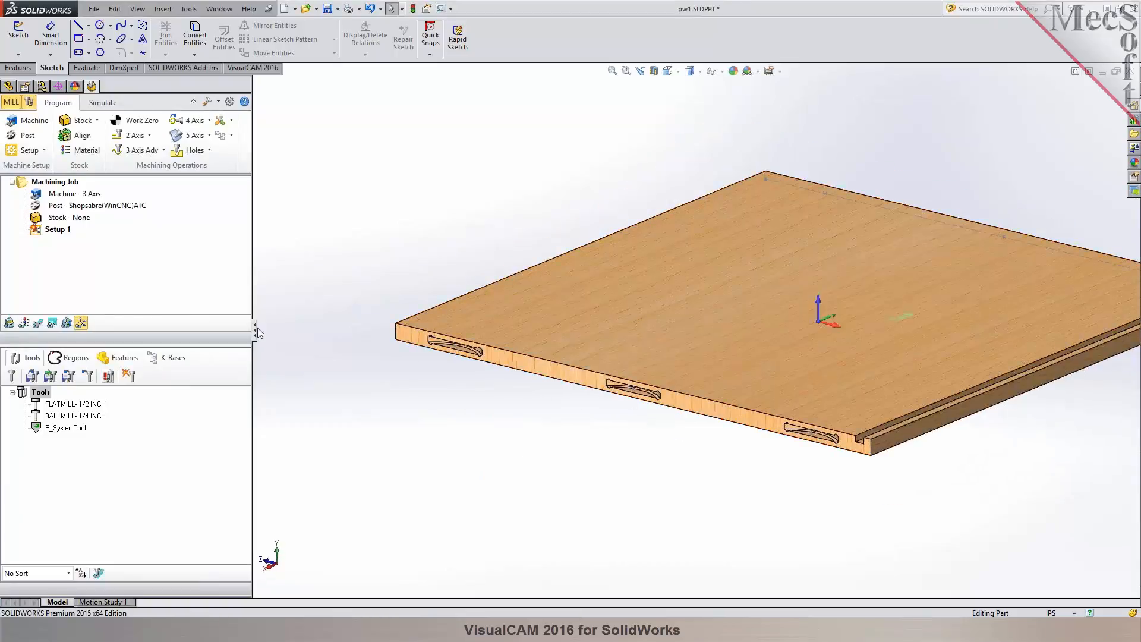
Regenerate Setup 1 in the machining job
{"action": "left_click", "coordinate": [41, 231]}
{"action": "right_click", "coordinate": [42, 236]}
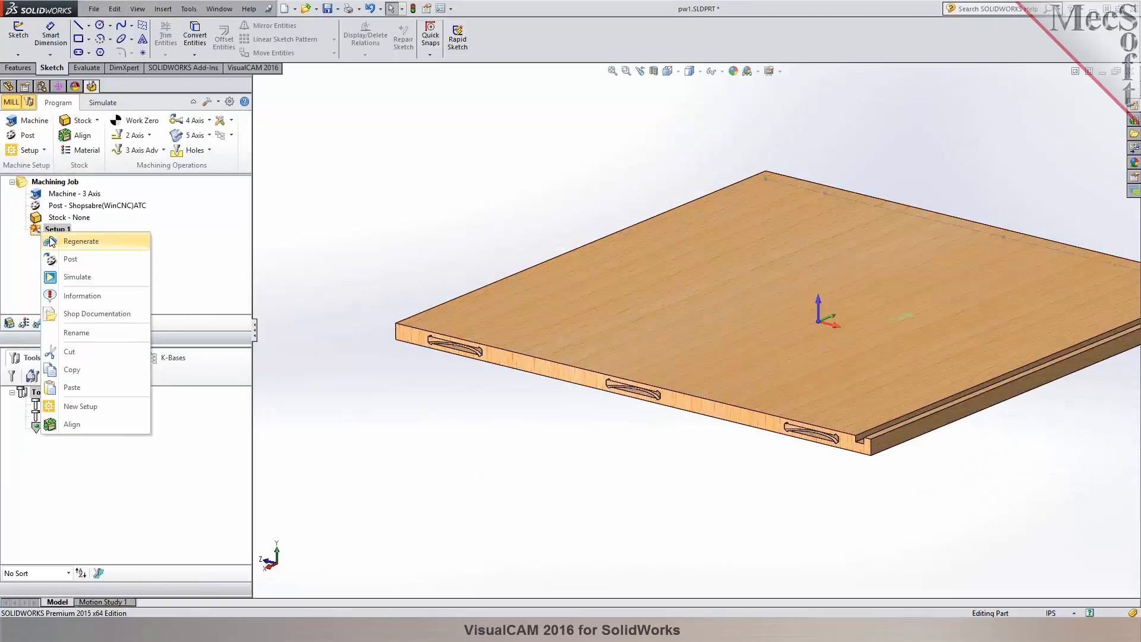
{"action": "left_click", "coordinate": [50, 238]}
Start a box stock definition and copy the model bounding box with wireframe geometry included in the bounds
{"action": "left_click", "coordinate": [98, 121]}
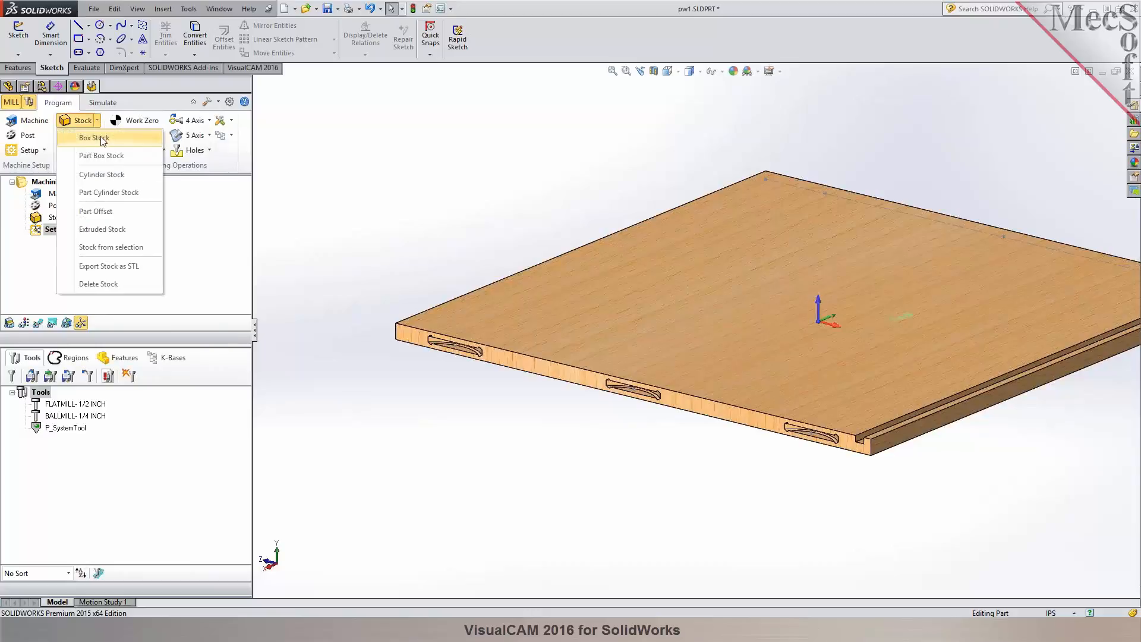
{"action": "left_click", "coordinate": [101, 137]}
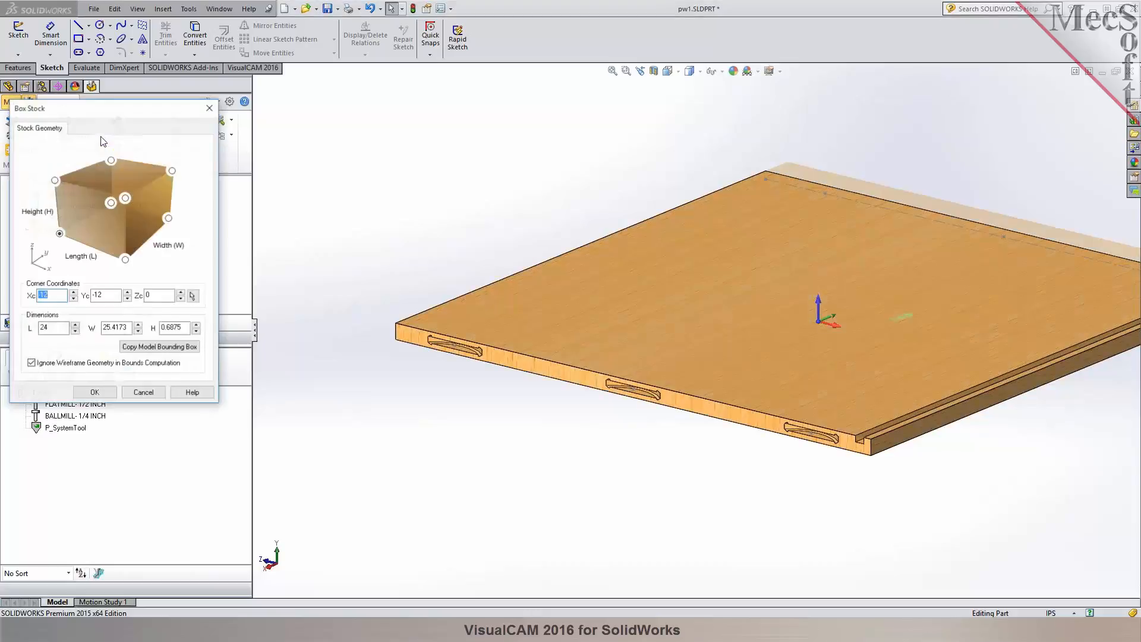
{"action": "left_click", "coordinate": [133, 351]}
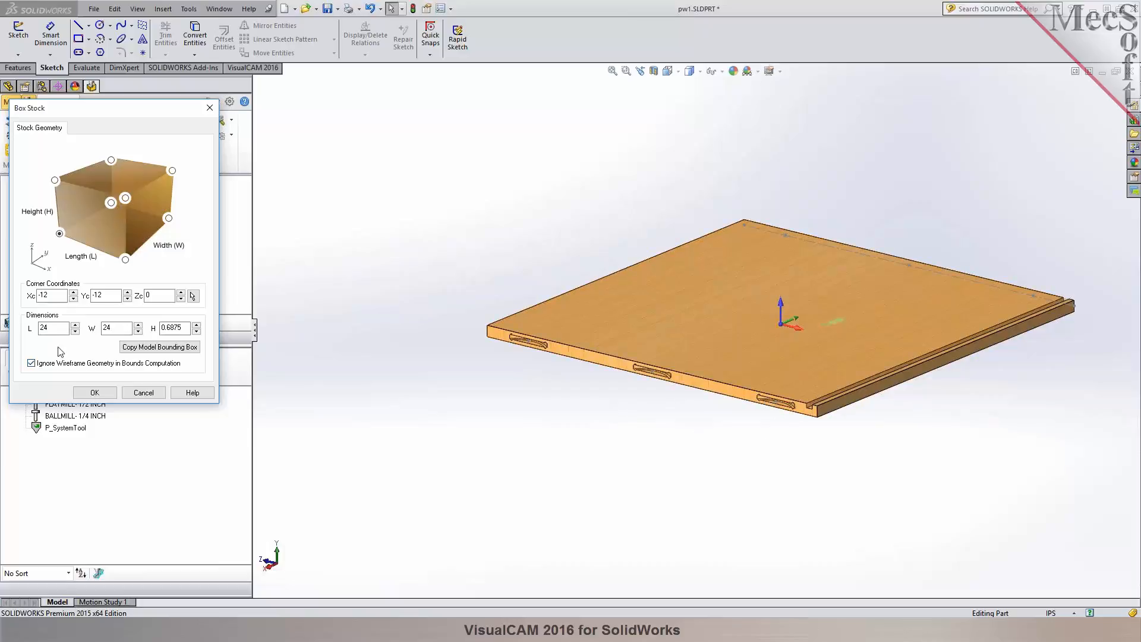
{"action": "left_click", "coordinate": [136, 350]}
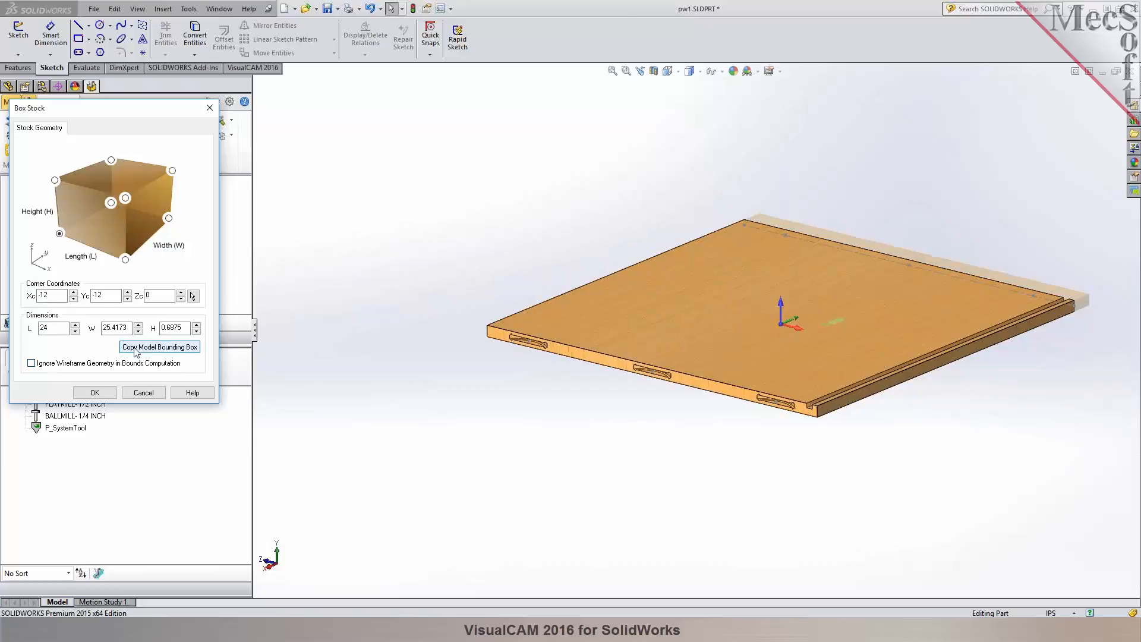
{"action": "middle_click_drag", "start_coordinate": [677, 499], "coordinate": [705, 517]}
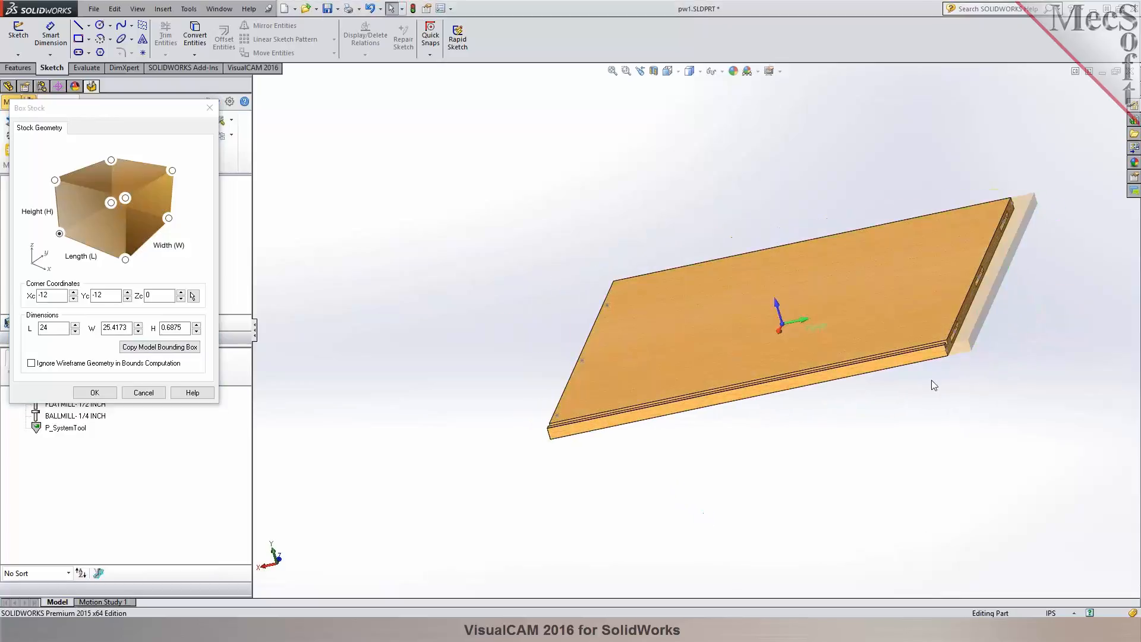
Create the box stock from the model bounding box, 24 x 24 x 0.6875, ignoring wireframe geometry
{"action": "left_click", "coordinate": [33, 363]}
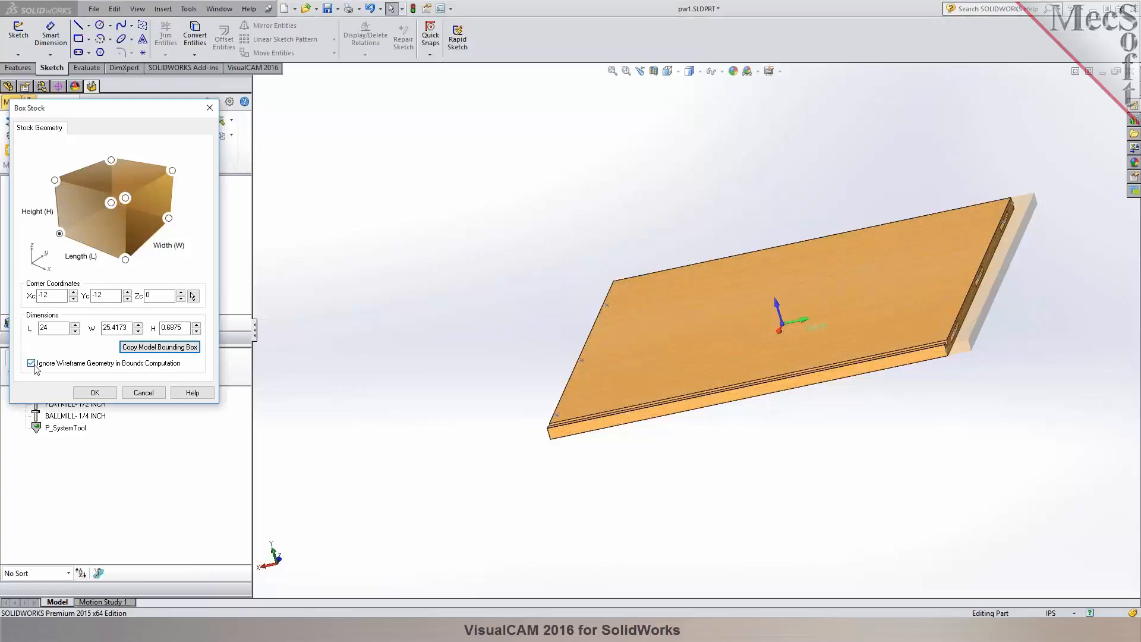
{"action": "left_click", "coordinate": [151, 352]}
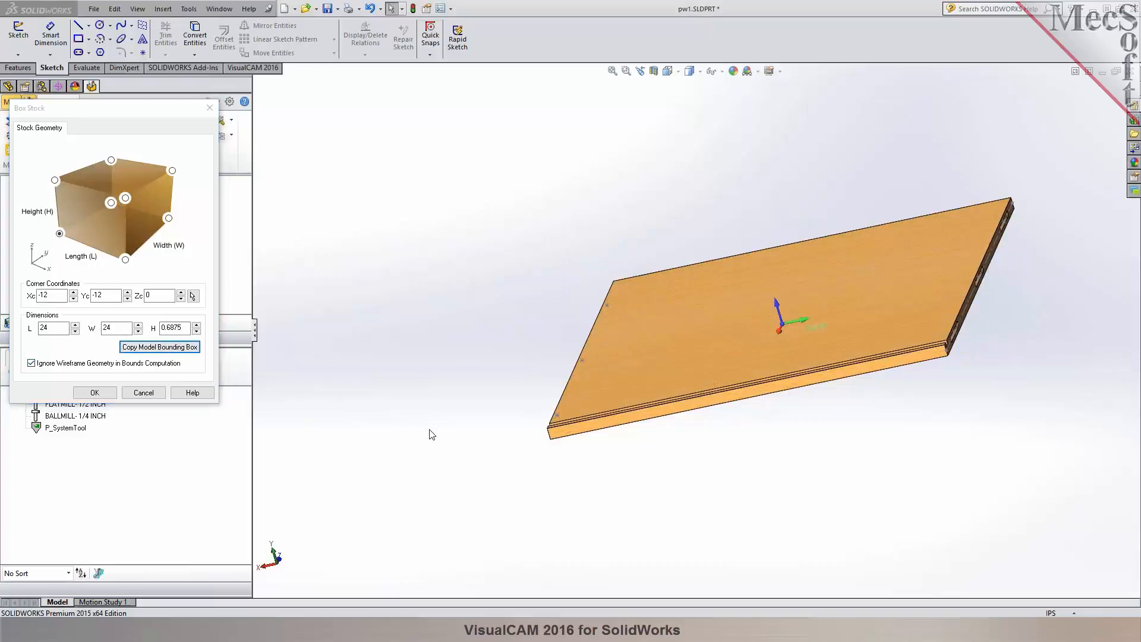
{"action": "middle_click_drag", "start_coordinate": [427, 433], "coordinate": [520, 426]}
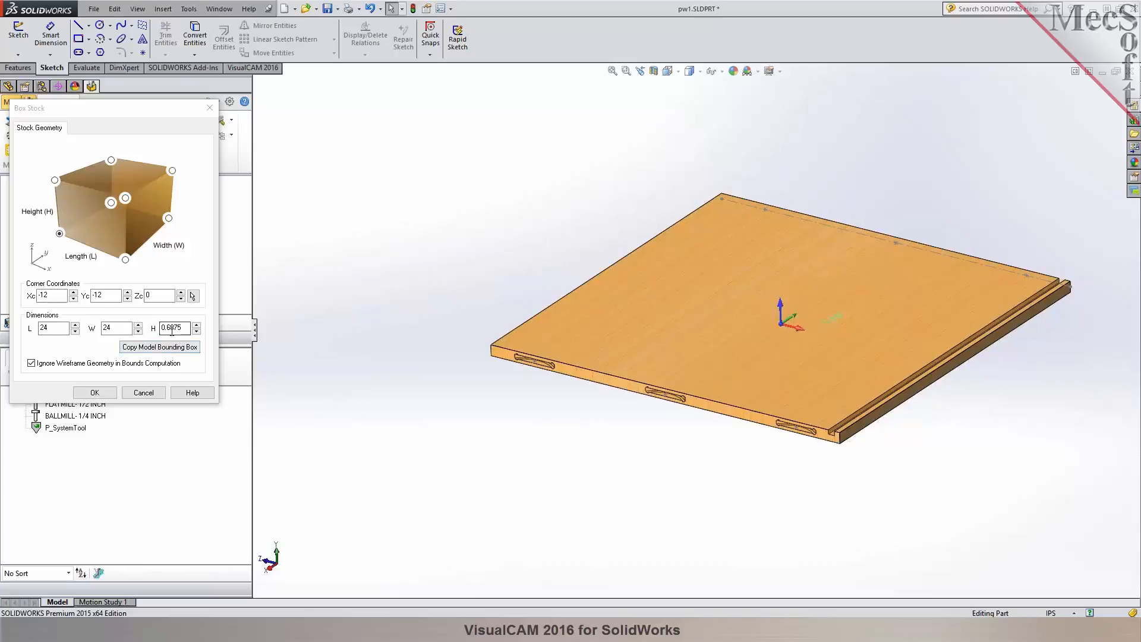
{"action": "left_click", "coordinate": [94, 393]}
{"action": "scroll", "coordinate": [915, 311], "scroll_direction": "up", "scroll_amount": 2}
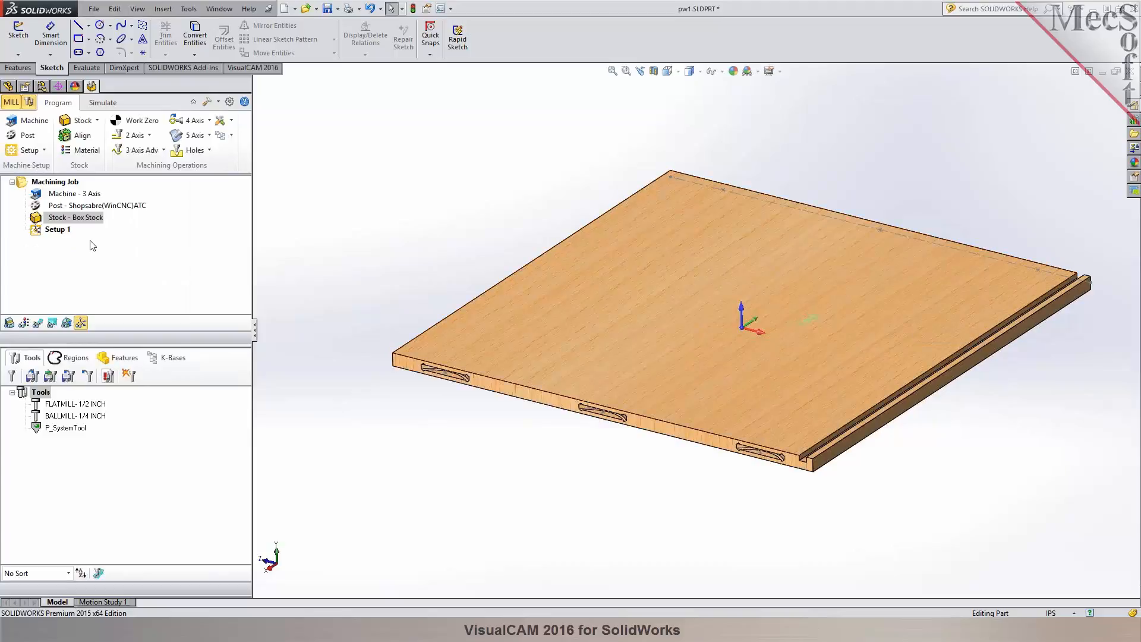
Save the part under the new file name pw1-REV1.SLDPRT in the test2 folder
{"action": "left_click", "coordinate": [337, 9]}
{"action": "left_click", "coordinate": [356, 37]}
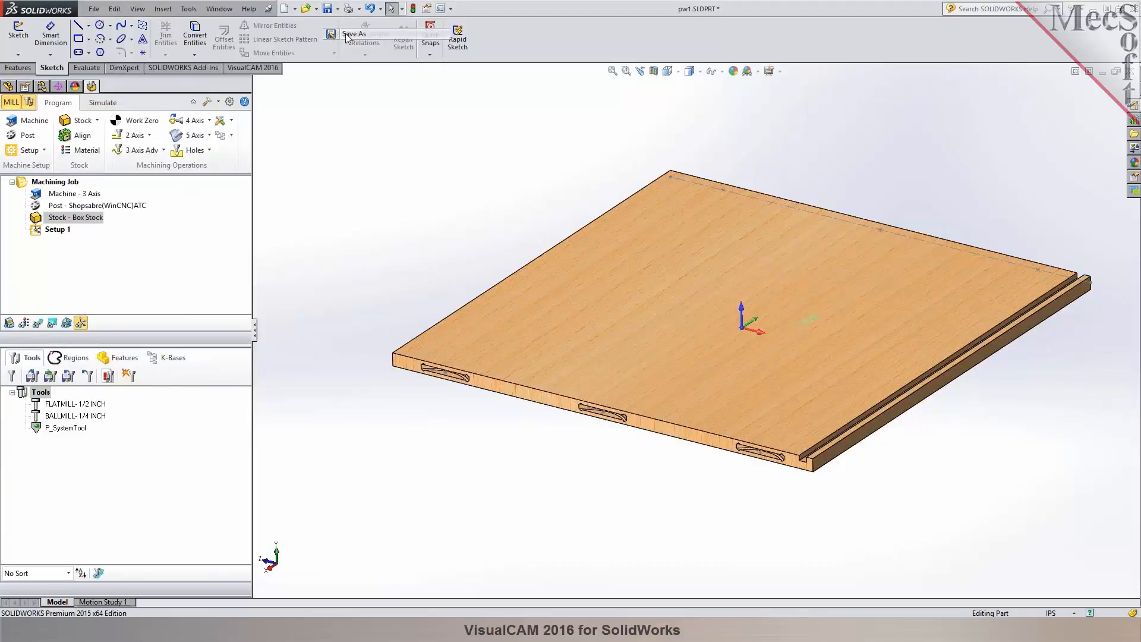
{"action": "left_click", "coordinate": [469, 370]}
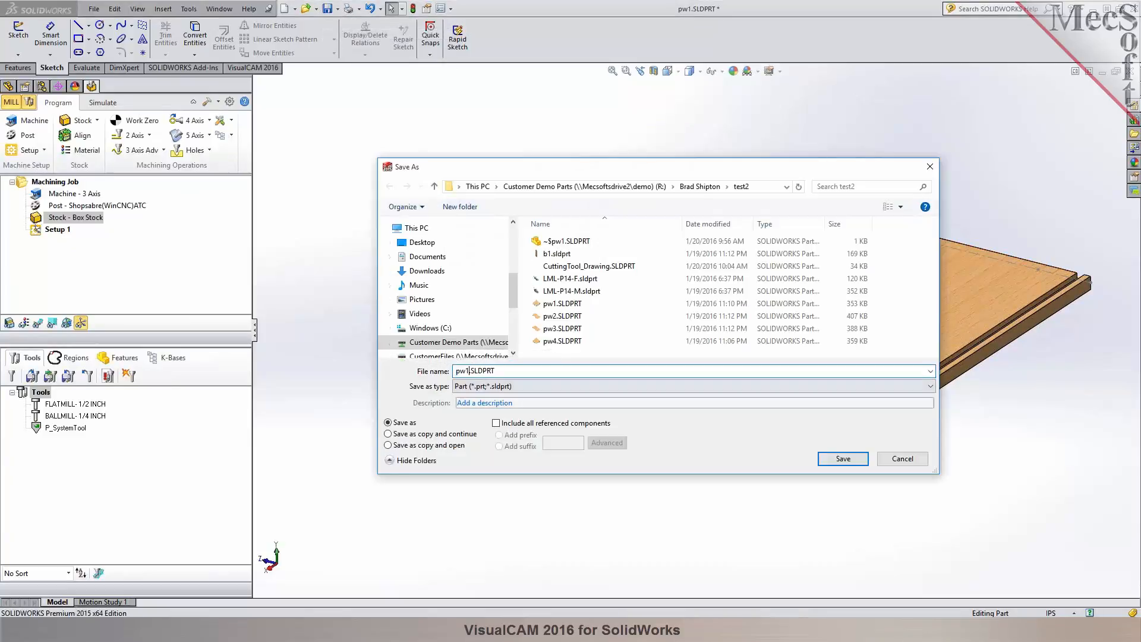
{"action": "type", "text": "-REV1"}
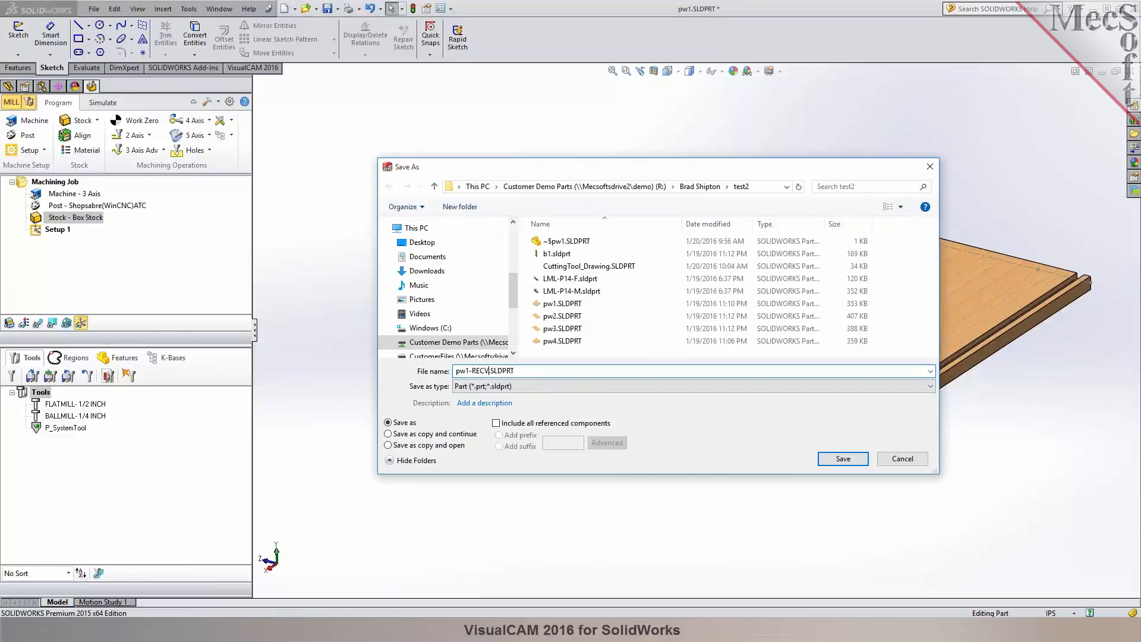
{"action": "key", "text": "Return"}
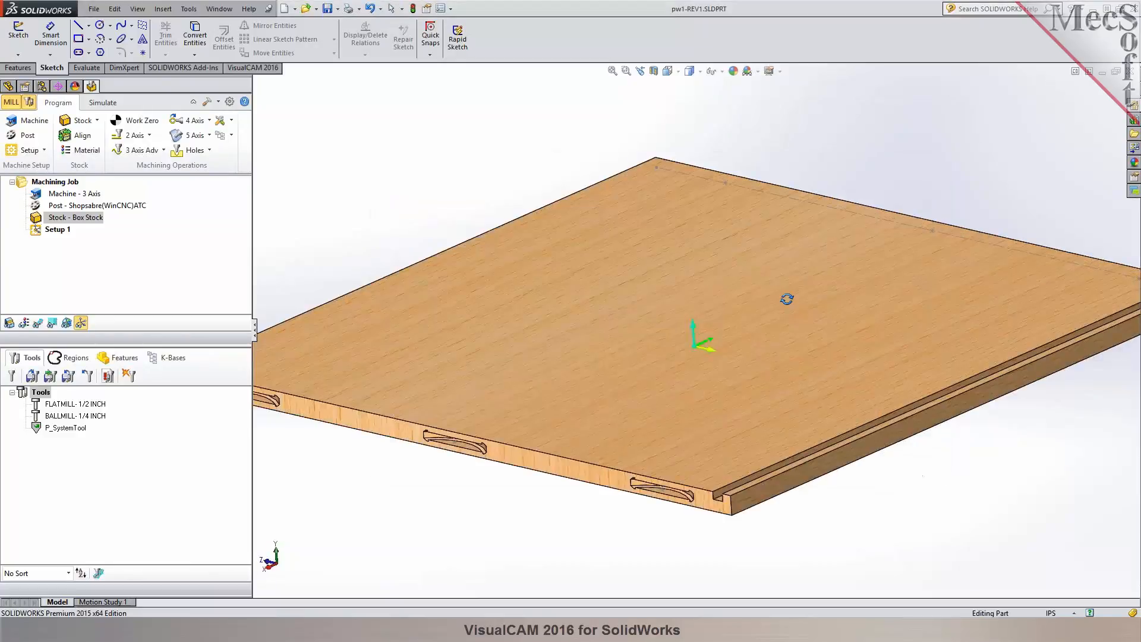
{"action": "scroll", "coordinate": [799, 321], "scroll_direction": "up", "scroll_amount": 3}
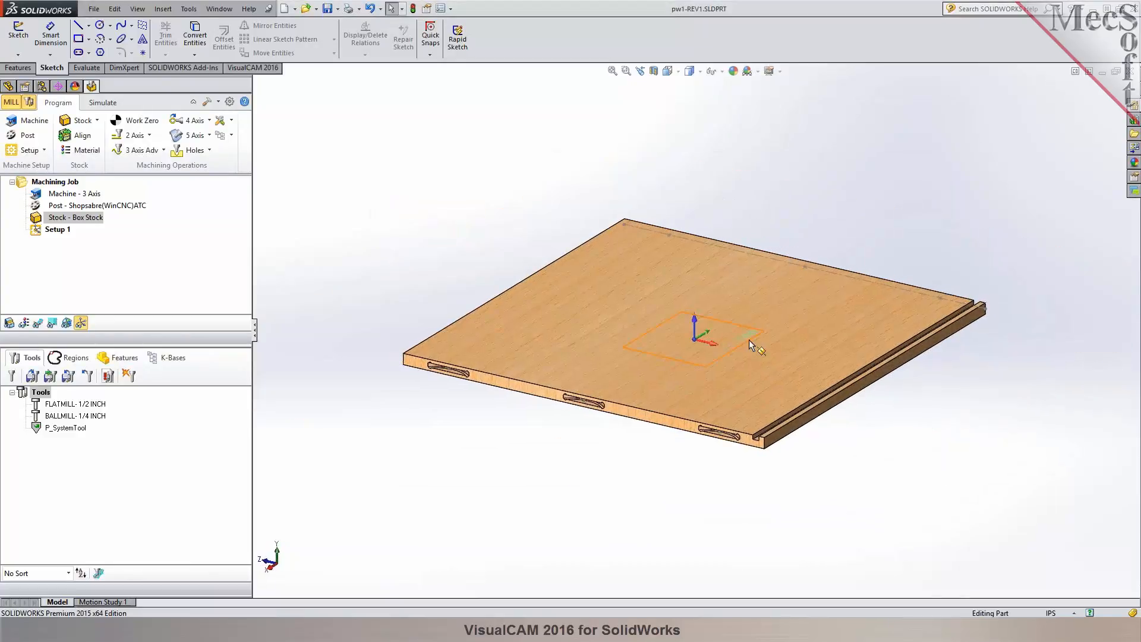
{"action": "scroll", "coordinate": [879, 452], "scroll_direction": "down", "scroll_amount": 5}
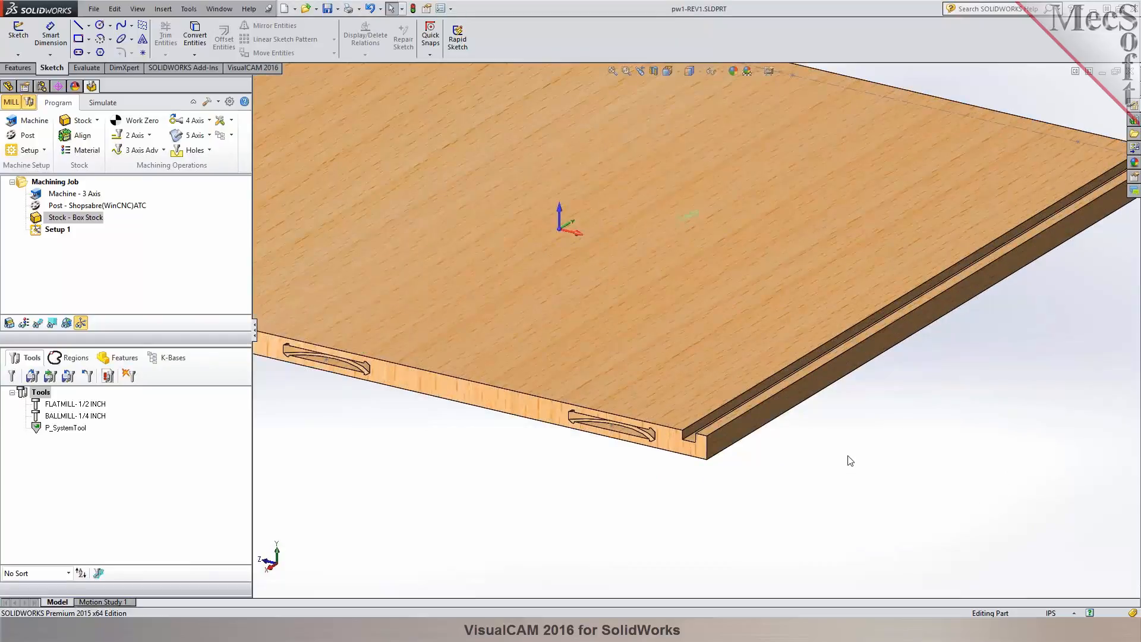
{"action": "scroll", "coordinate": [849, 461], "scroll_direction": "down", "scroll_amount": 2}
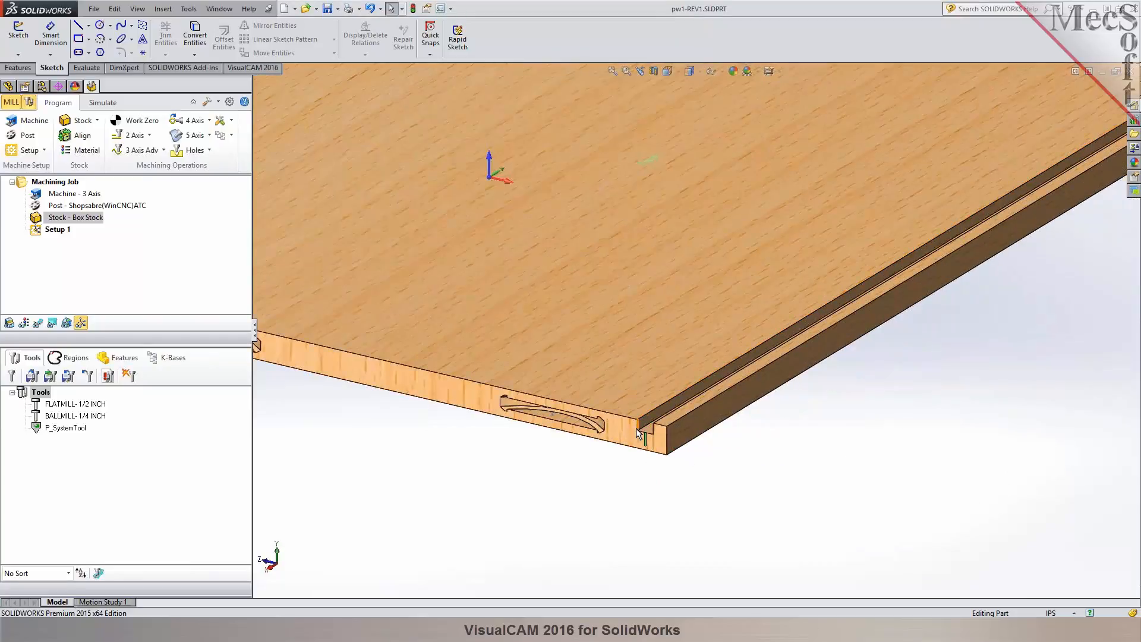
{"action": "scroll", "coordinate": [635, 428], "scroll_direction": "up", "scroll_amount": 3}
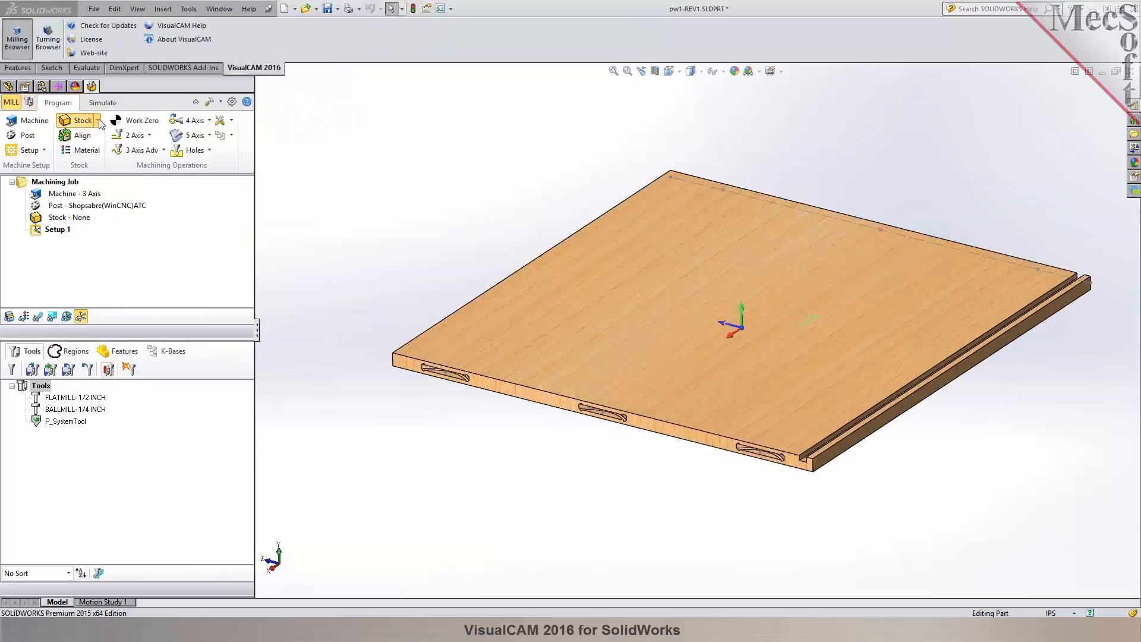
{"action": "left_click", "coordinate": [90, 121]}
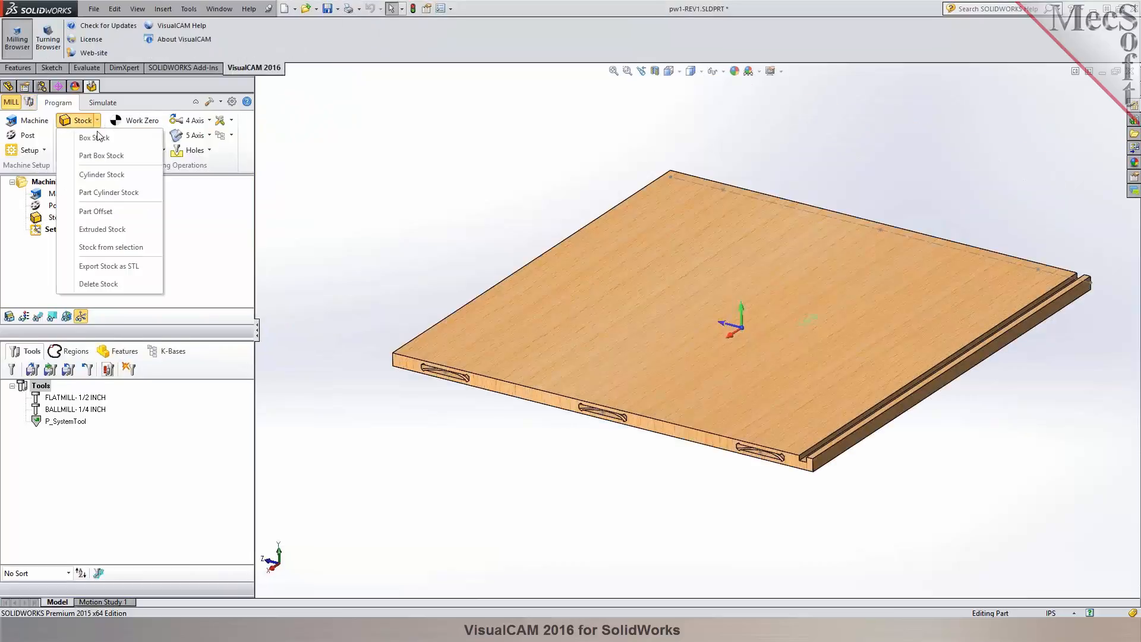
{"action": "left_click", "coordinate": [95, 137]}
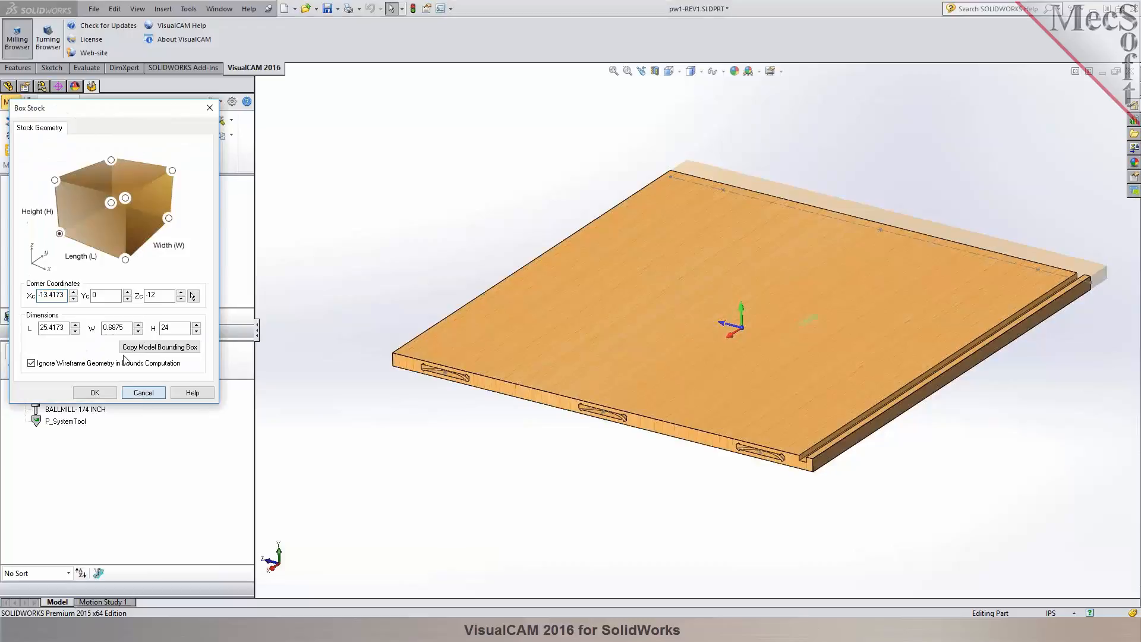
{"action": "left_click", "coordinate": [140, 392]}
Align the machine coordinate system of pw1-REV1 to the panel's top face
{"action": "left_click", "coordinate": [26, 123]}
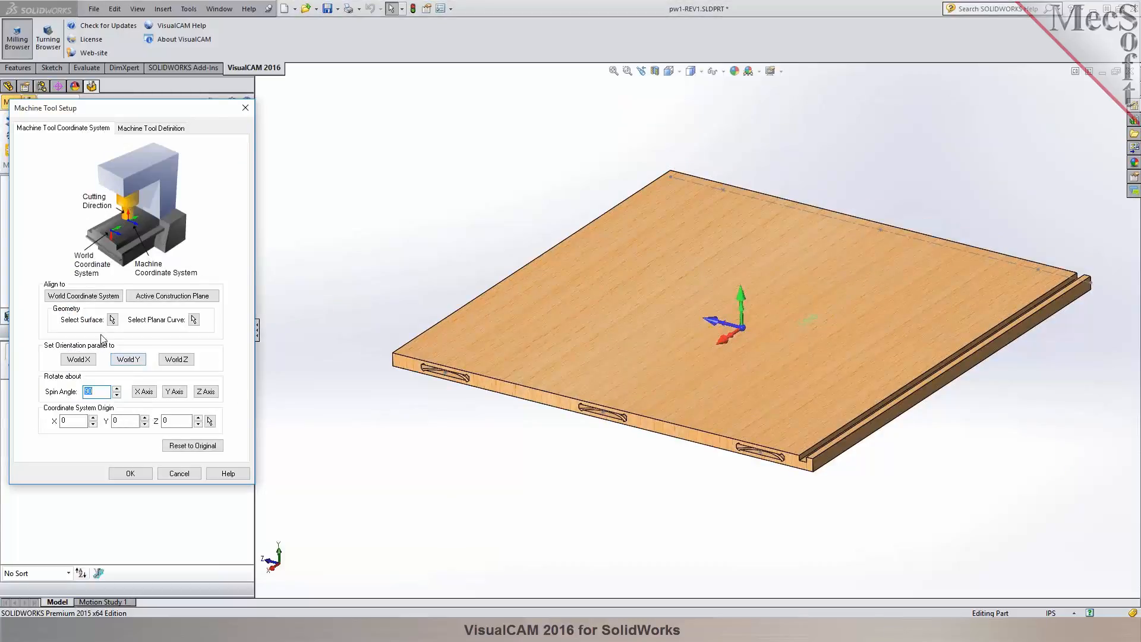
{"action": "left_click", "coordinate": [111, 319]}
{"action": "left_click", "coordinate": [628, 361]}
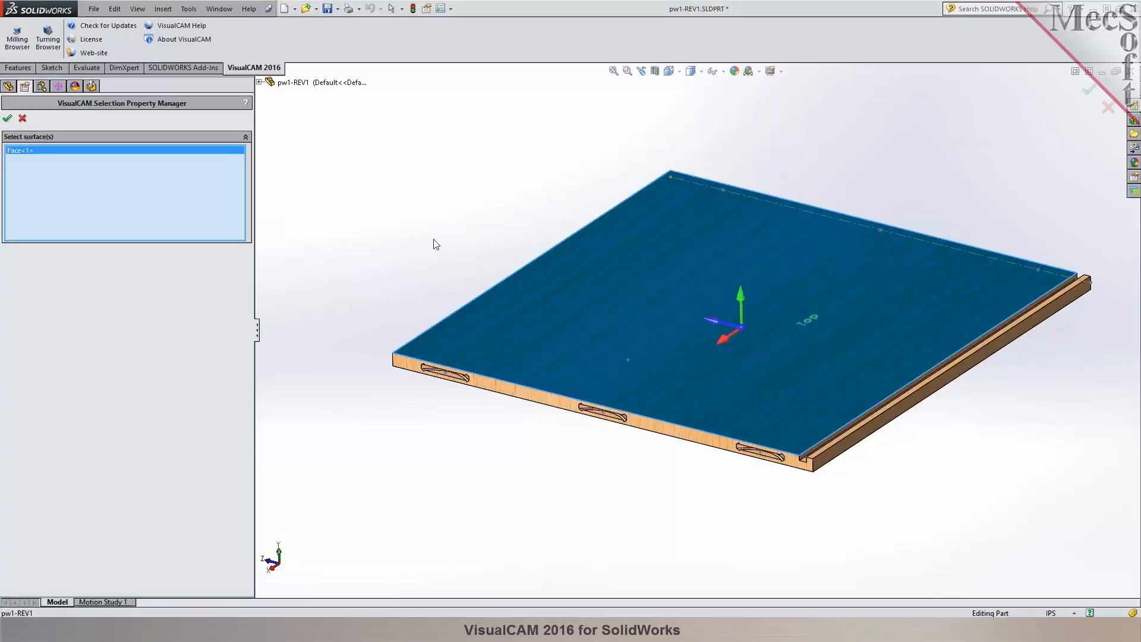
{"action": "left_click", "coordinate": [7, 117]}
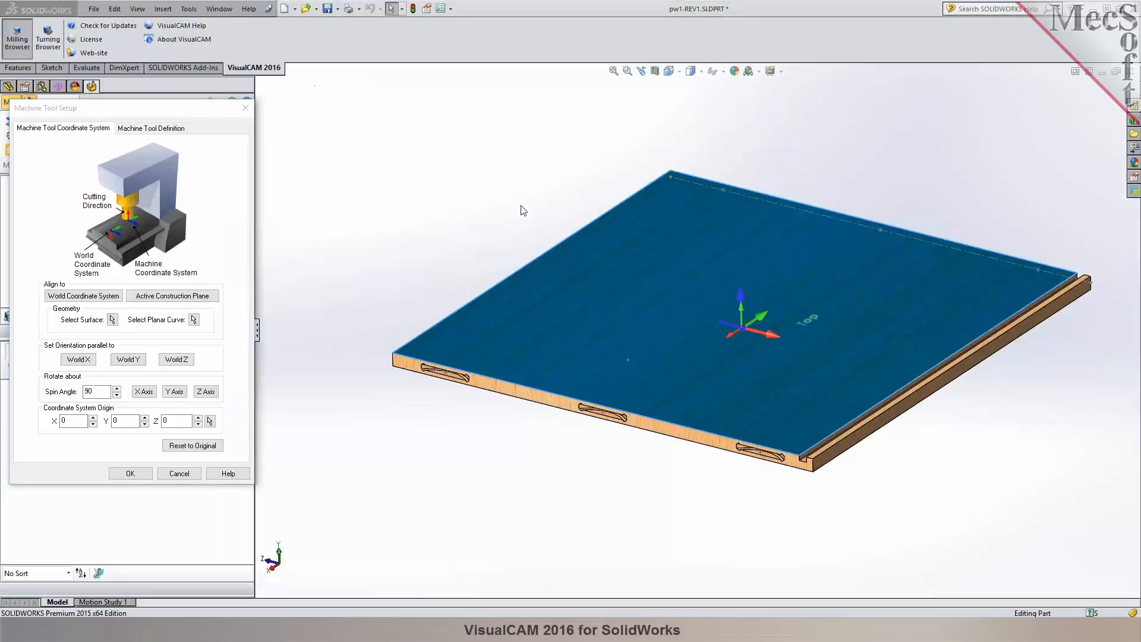
{"action": "left_click", "coordinate": [131, 473]}
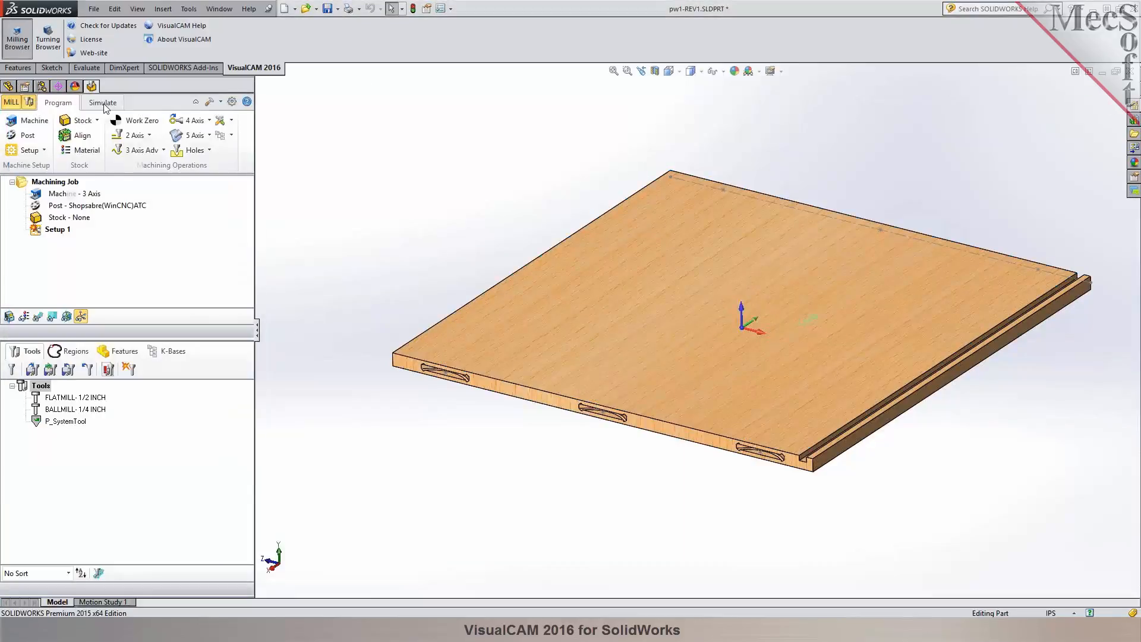
Create a box stock from the model bounding box, ignoring wireframe geometry, and regenerate Setup 1
{"action": "left_click", "coordinate": [89, 120]}
{"action": "left_click", "coordinate": [98, 138]}
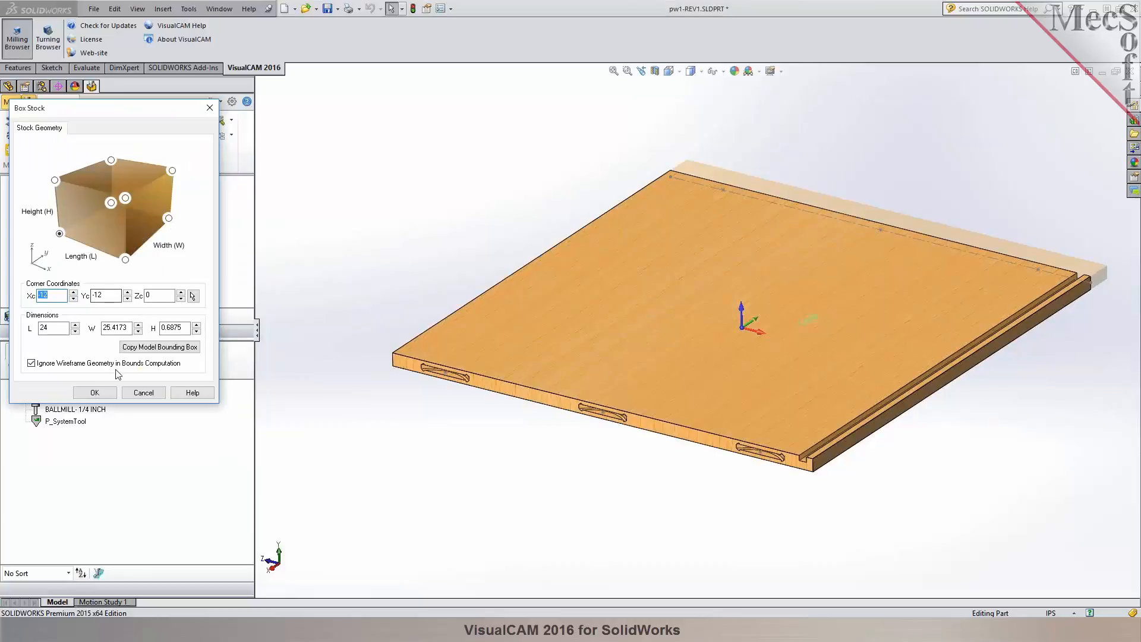
{"action": "left_click", "coordinate": [140, 347]}
{"action": "left_click", "coordinate": [95, 392]}
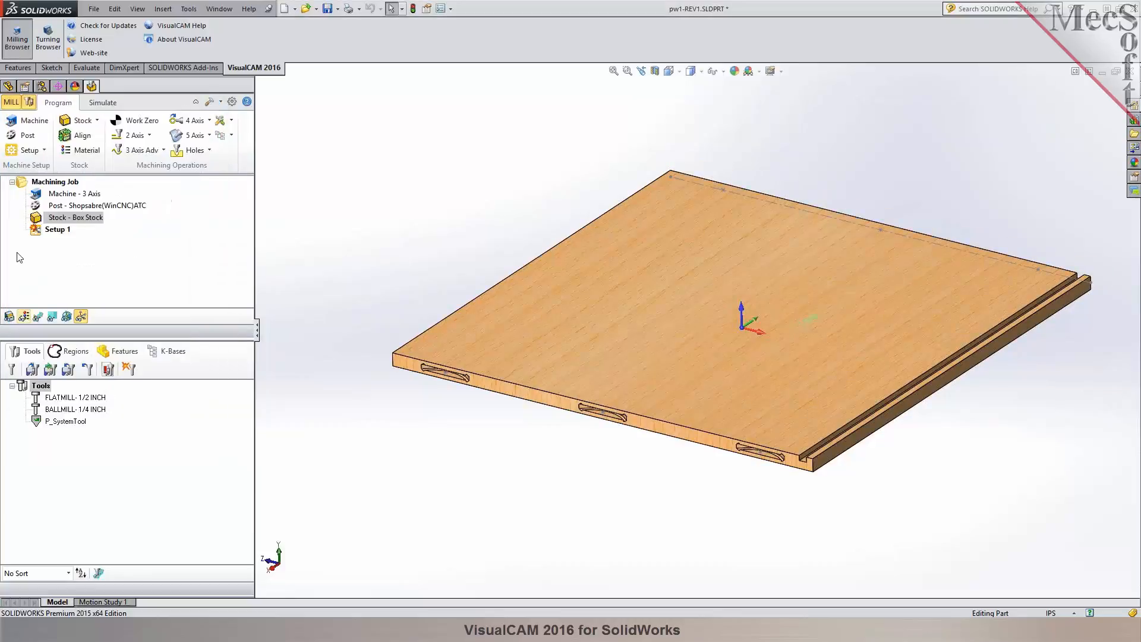
{"action": "right_click", "coordinate": [40, 233]}
{"action": "left_click", "coordinate": [58, 240]}
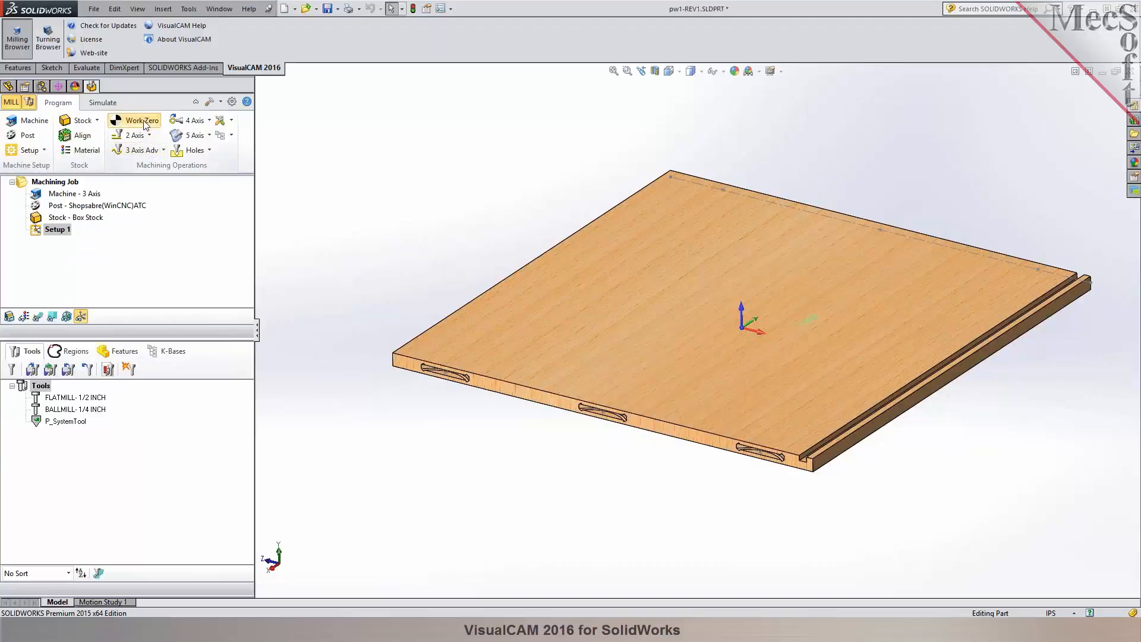
Set the work zero to the stock box's South West corner at Highest Z, generate it and save the part
{"action": "left_click", "coordinate": [143, 120]}
{"action": "left_click", "coordinate": [76, 256]}
{"action": "left_click", "coordinate": [65, 333]}
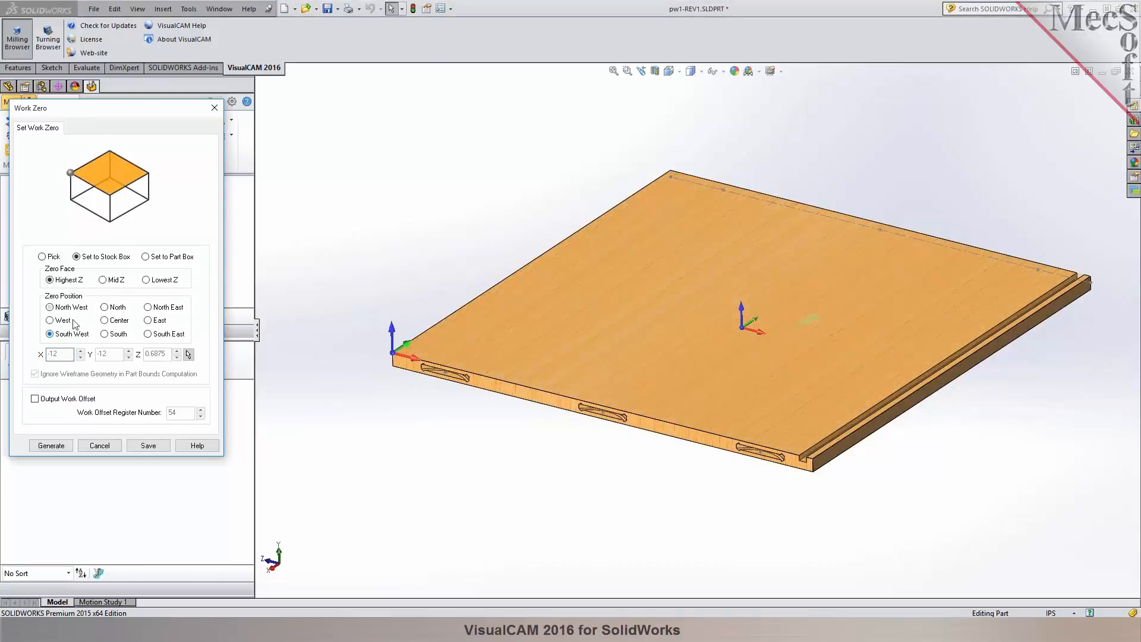
{"action": "left_click", "coordinate": [51, 446]}
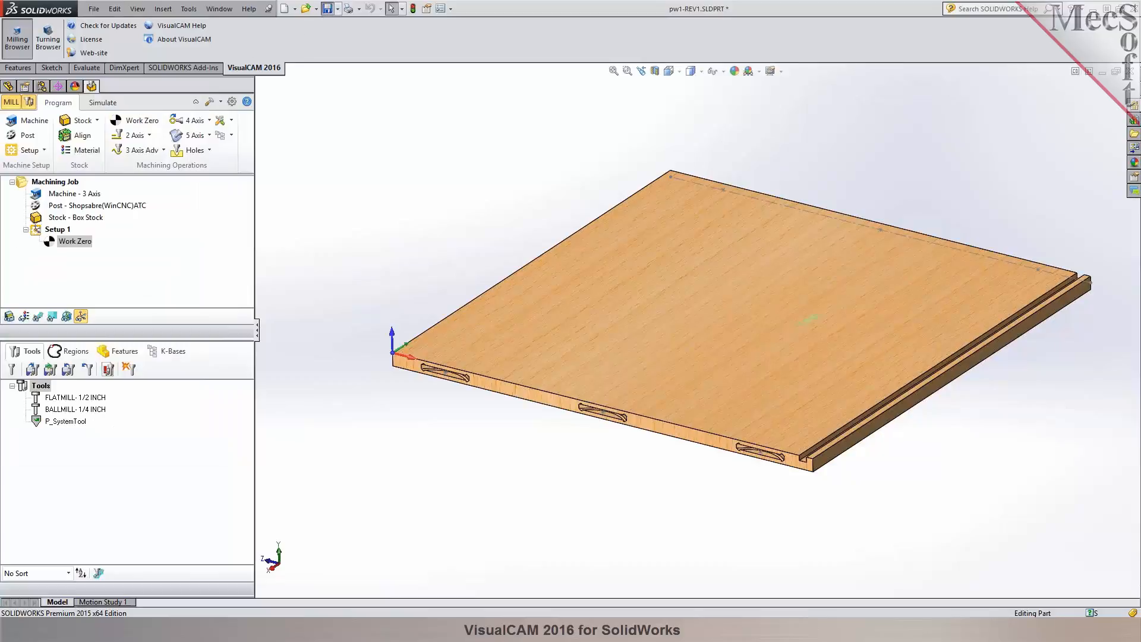
{"action": "left_click", "coordinate": [328, 8]}
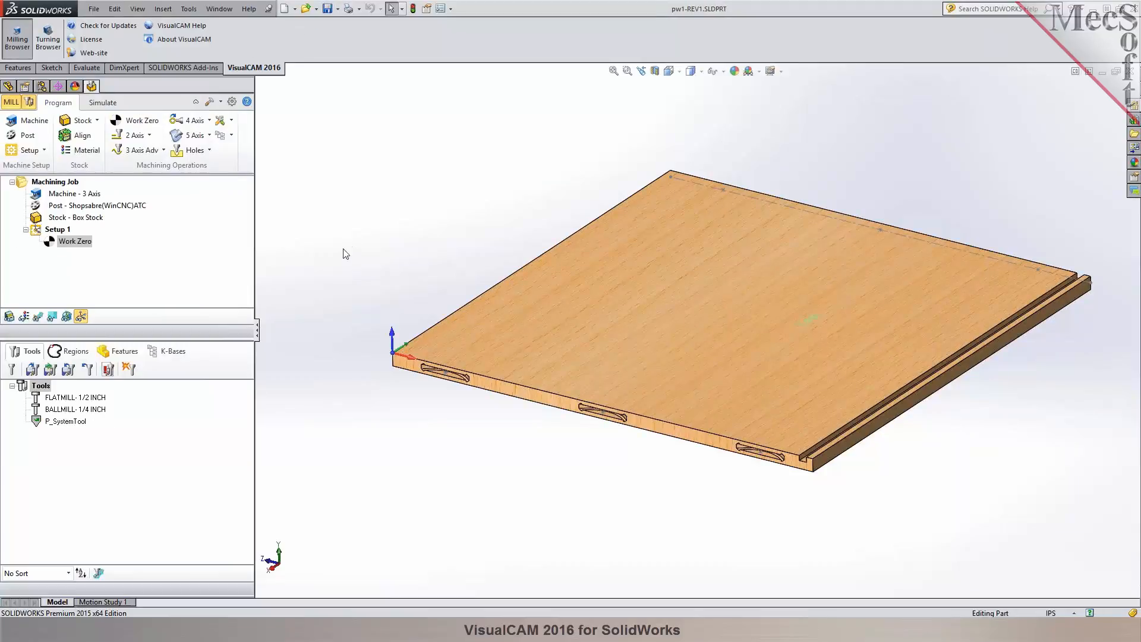
Edit the half-inch flat mill's definition to the name FLATMILL- 1/4 INCH and a tool diameter of 0.25
{"action": "left_click_drag", "start_coordinate": [200, 338], "coordinate": [200, 362]}
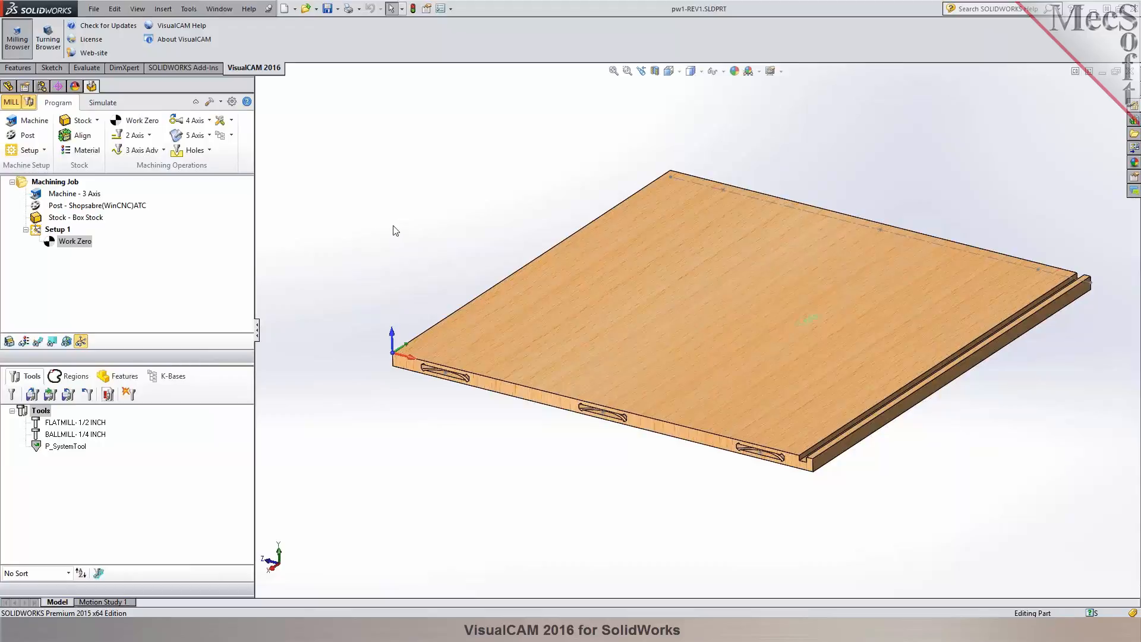
{"action": "scroll", "coordinate": [611, 405], "scroll_direction": "down", "scroll_amount": 2}
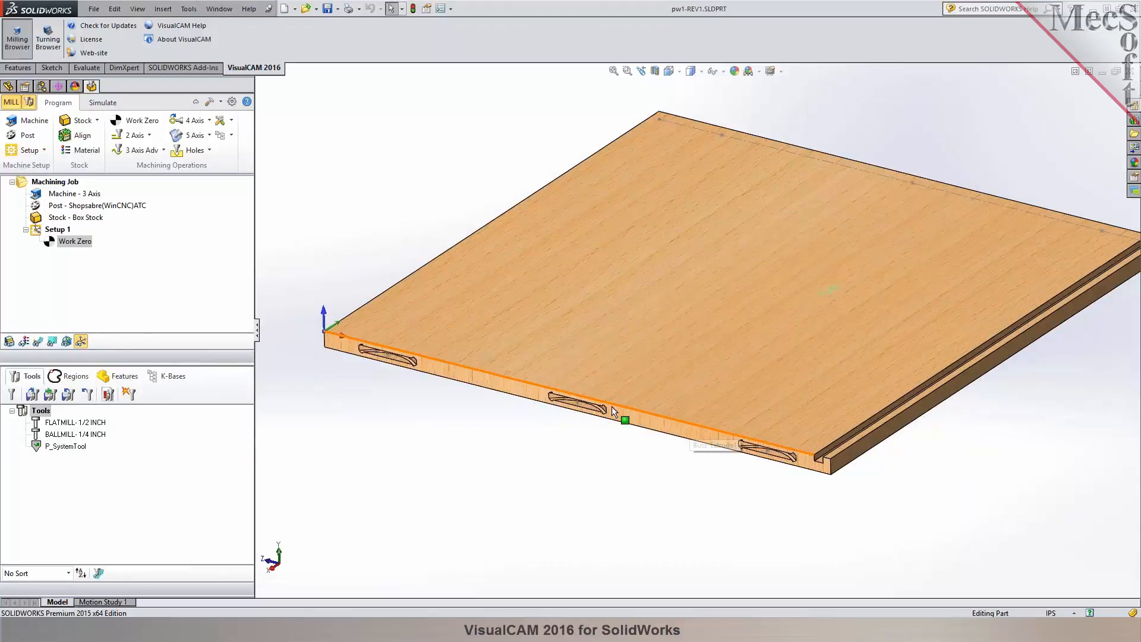
{"action": "scroll", "coordinate": [838, 466], "scroll_direction": "down", "scroll_amount": 3}
{"action": "scroll", "coordinate": [838, 467], "scroll_direction": "down", "scroll_amount": 3}
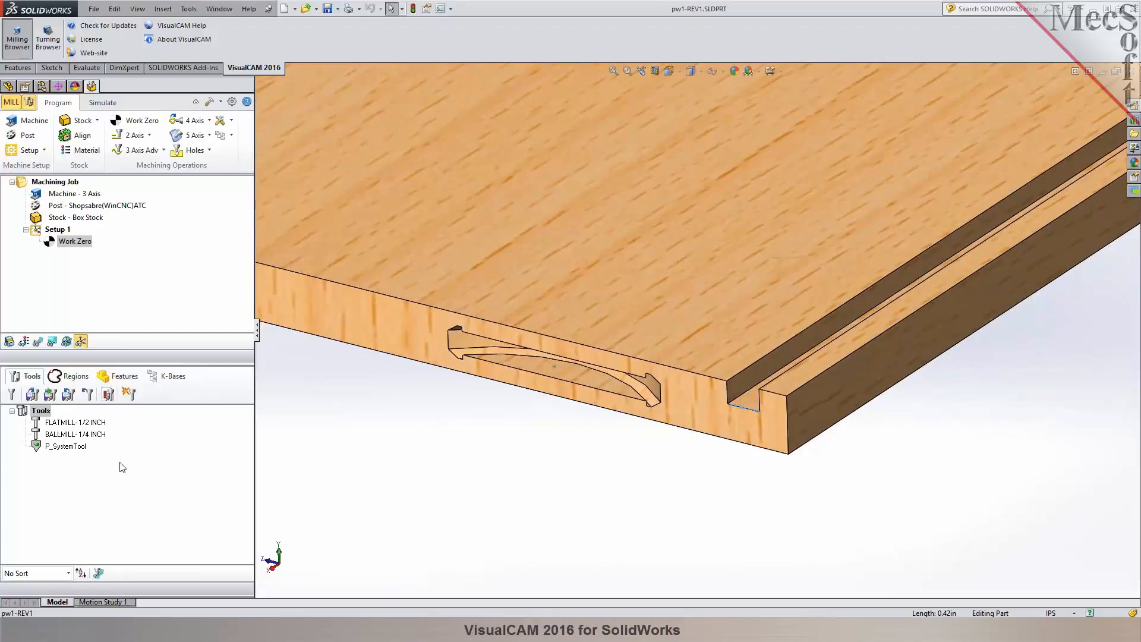
{"action": "double_click", "coordinate": [60, 423]}
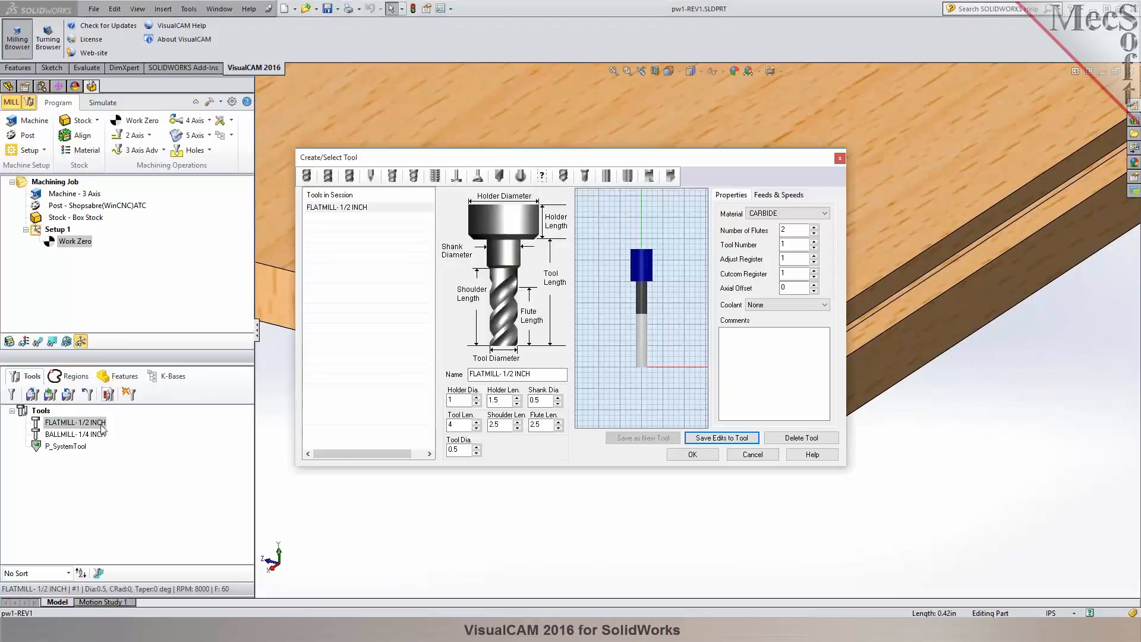
{"action": "double_click", "coordinate": [511, 373]}
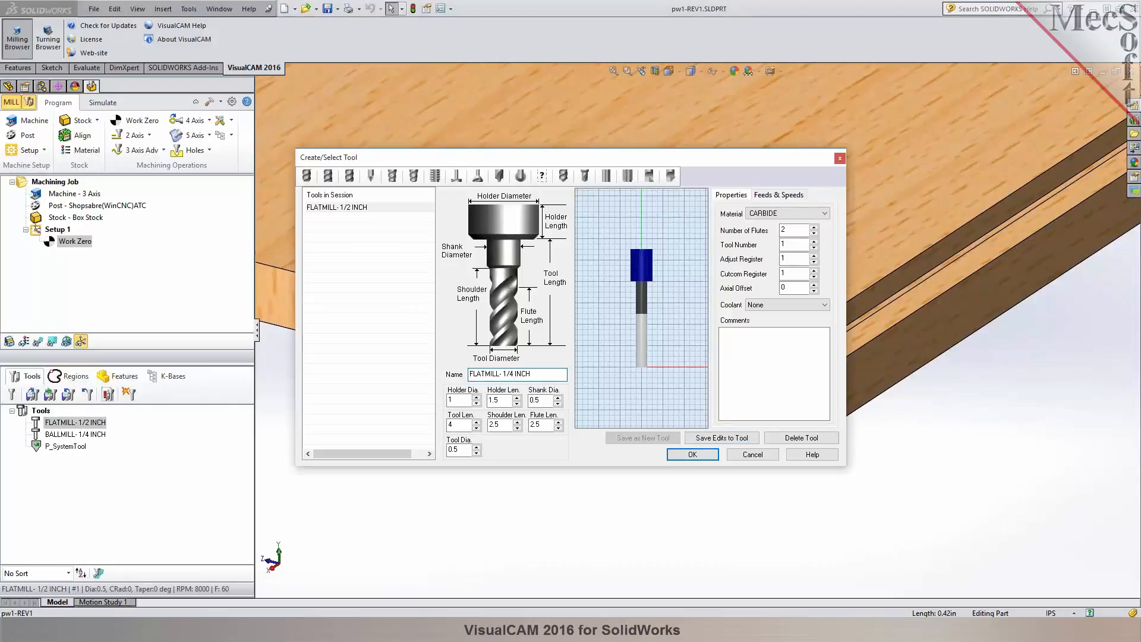
{"action": "type", "text": "4"}
{"action": "left_click", "coordinate": [460, 426]}
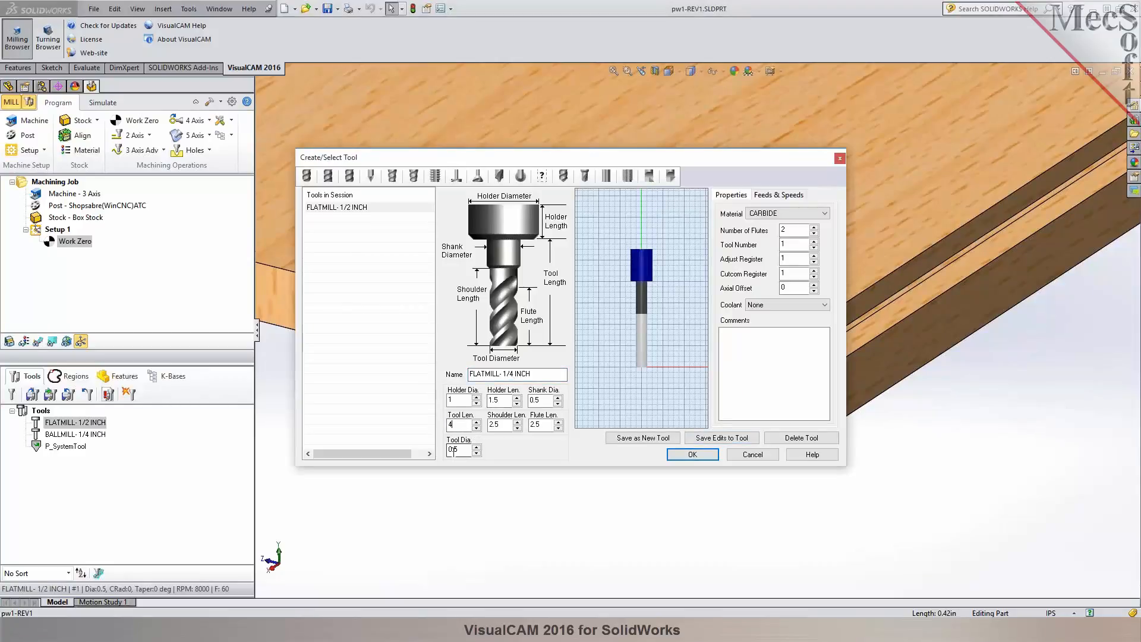
{"action": "left_click", "coordinate": [452, 450]}
{"action": "key", "text": "Tab"}
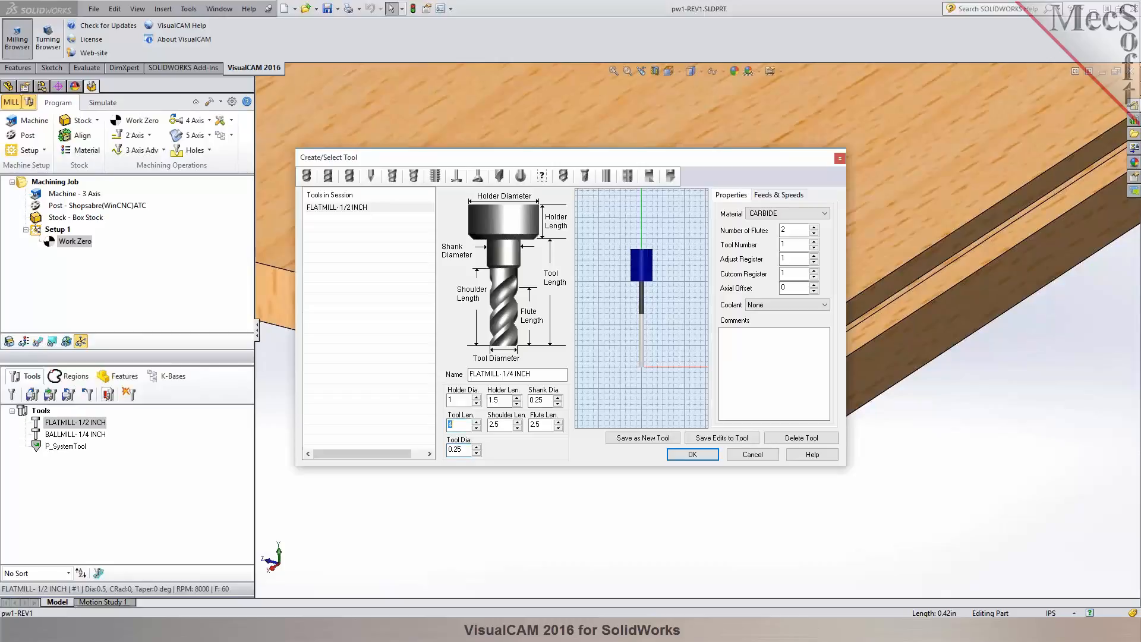
Save the quarter-inch flat mill as a new tool with a non-repeated tool number and select it in the tool list
{"action": "left_click", "coordinate": [642, 437]}
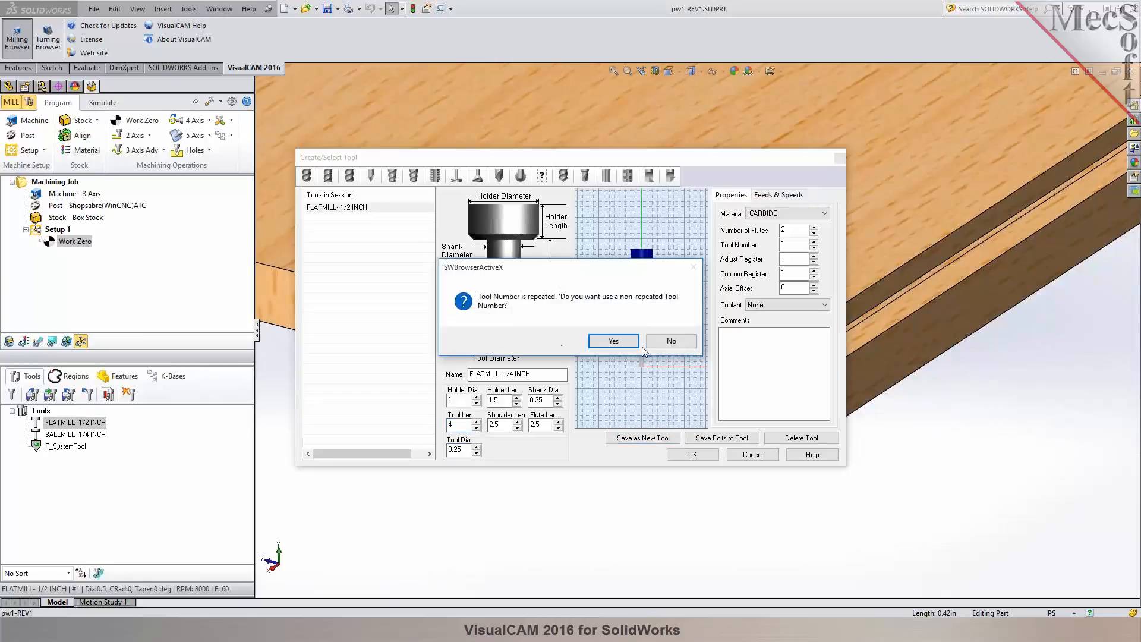
{"action": "left_click", "coordinate": [642, 347]}
{"action": "left_click", "coordinate": [693, 454]}
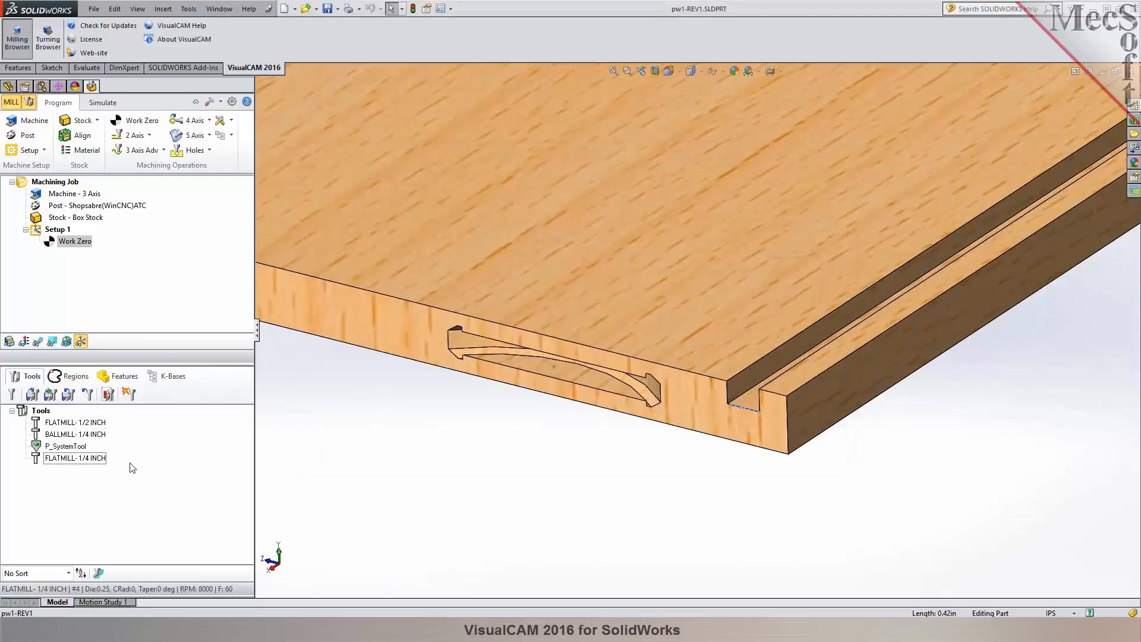
{"action": "left_click", "coordinate": [54, 457]}
{"action": "left_click", "coordinate": [502, 545]}
Start a 2 1/2 Axis Profiling operation with the groove's two long upper edges as the machining regions
{"action": "scroll", "coordinate": [504, 545], "scroll_direction": "up", "scroll_amount": 5}
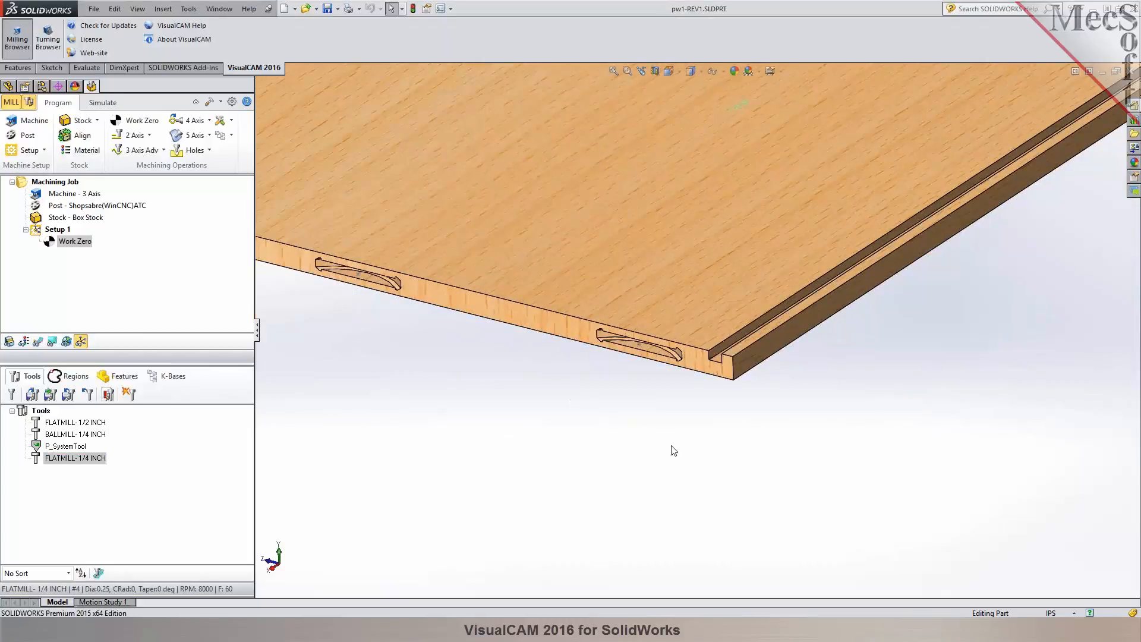
{"action": "scroll", "coordinate": [671, 446], "scroll_direction": "up", "scroll_amount": 4}
{"action": "scroll", "coordinate": [647, 387], "scroll_direction": "down", "scroll_amount": 10}
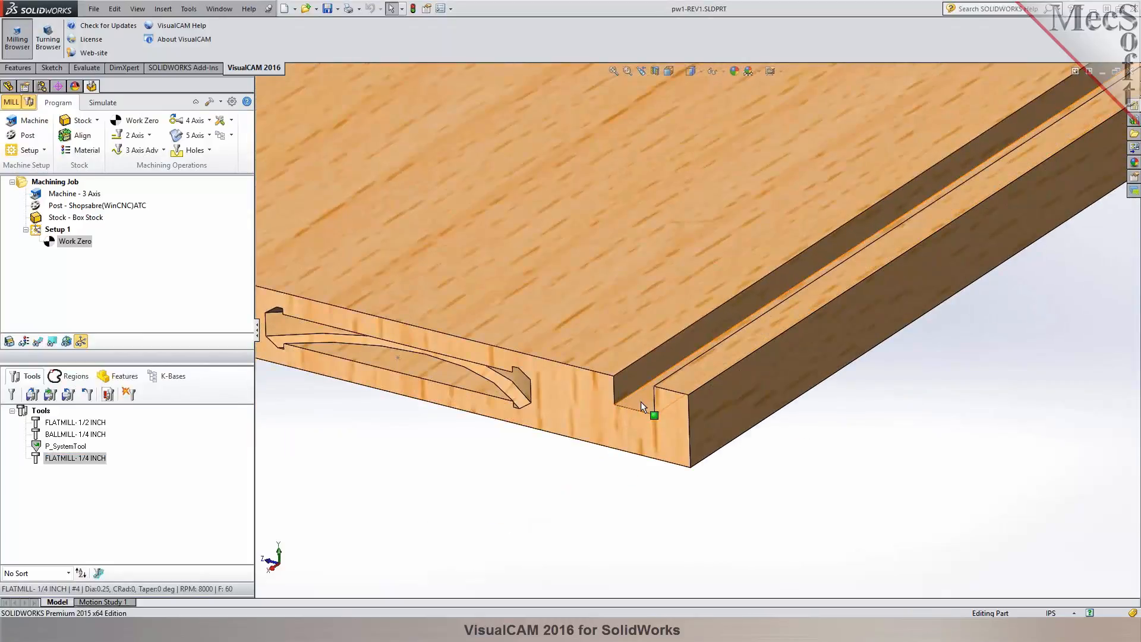
{"action": "left_click", "coordinate": [151, 136]}
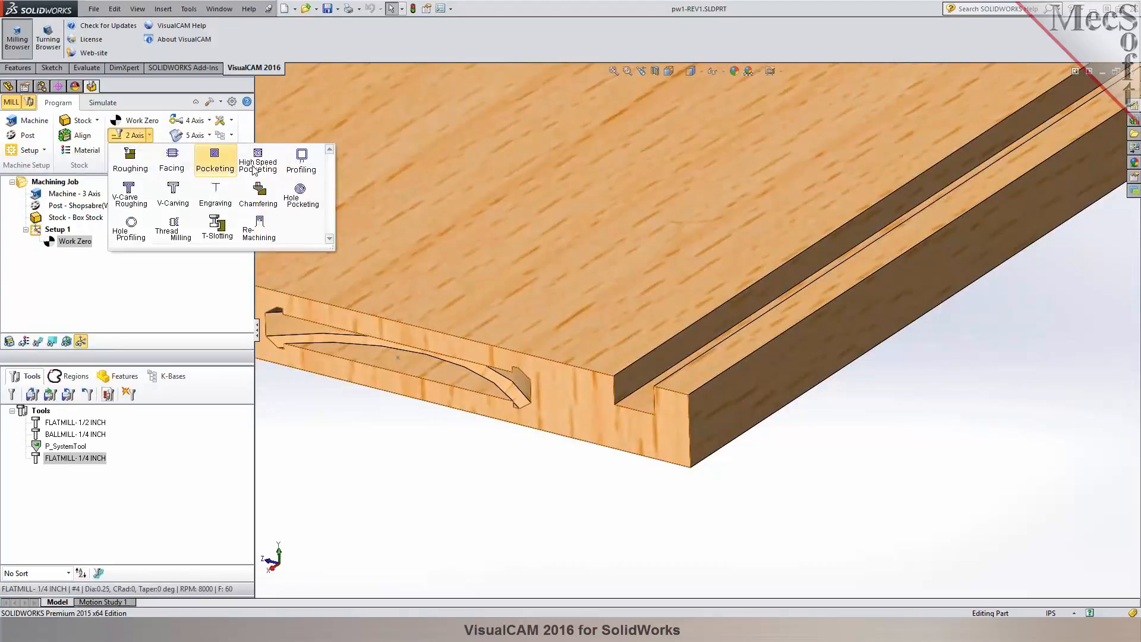
{"action": "left_click", "coordinate": [301, 160]}
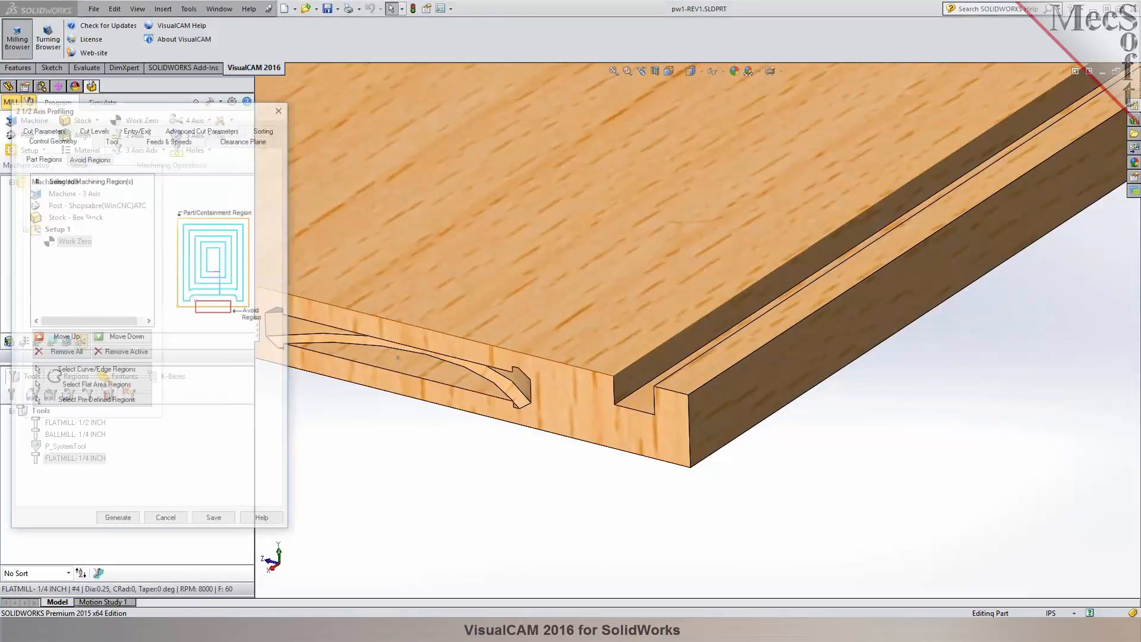
{"action": "left_click", "coordinate": [105, 370]}
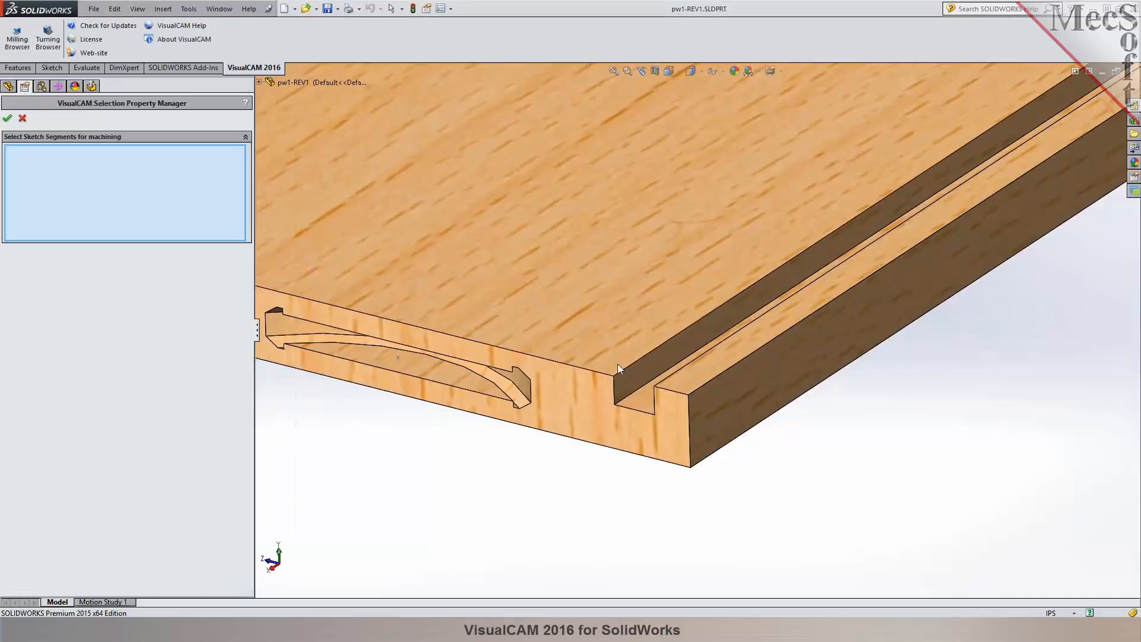
{"action": "left_click", "coordinate": [624, 367]}
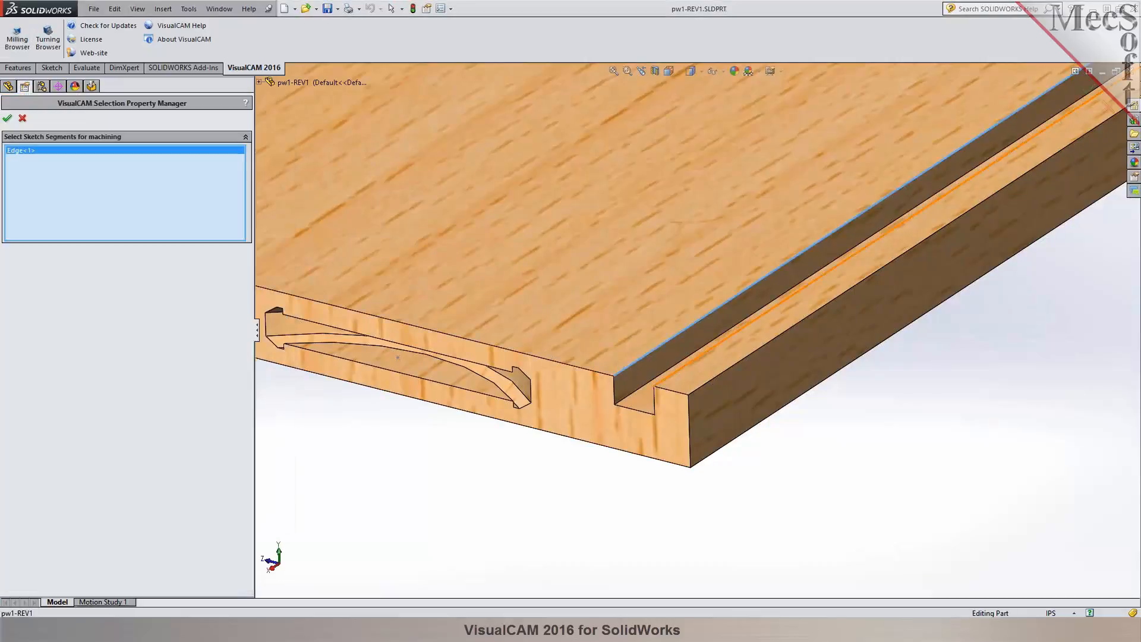
{"action": "left_click", "coordinate": [686, 345]}
{"action": "scroll", "coordinate": [559, 464], "scroll_direction": "up", "scroll_amount": 5}
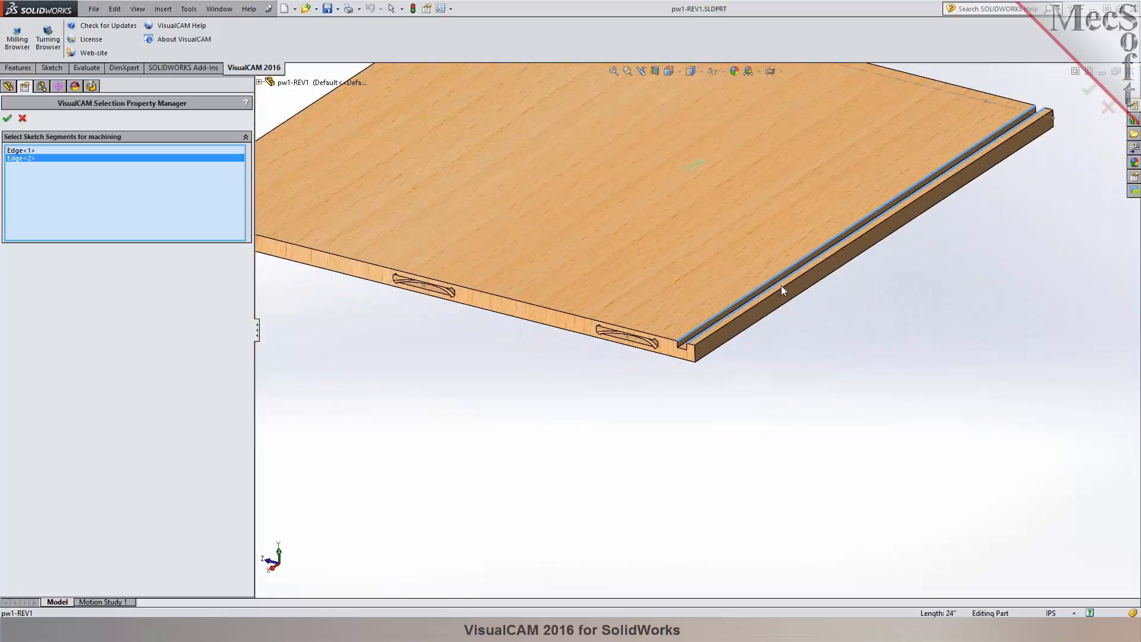
{"action": "scroll", "coordinate": [571, 399], "scroll_direction": "down", "scroll_amount": 5}
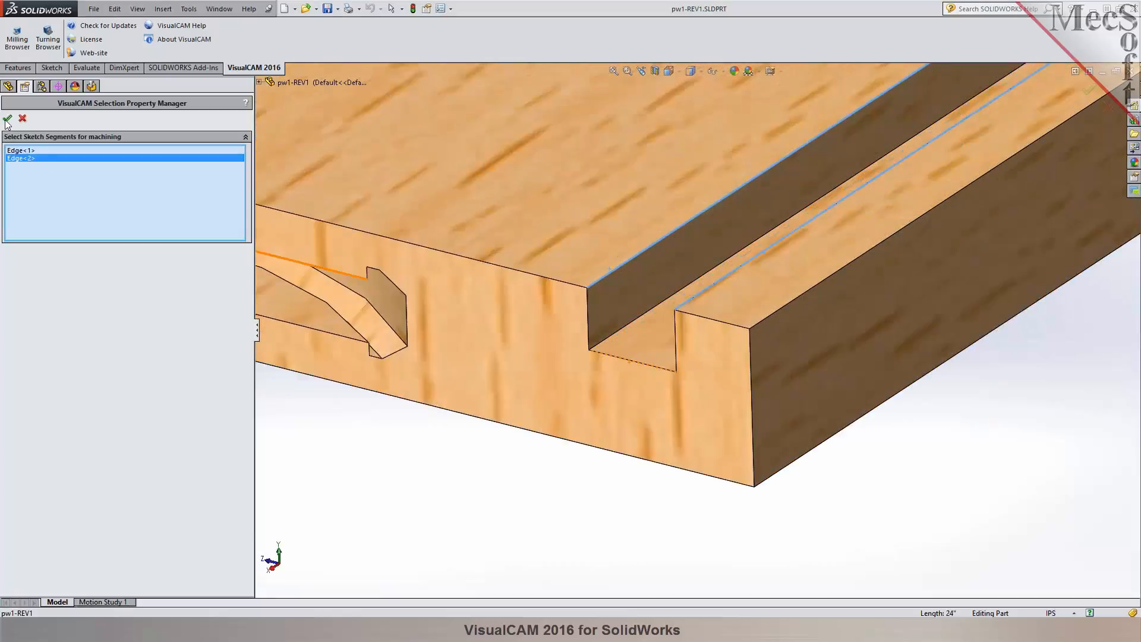
{"action": "left_click", "coordinate": [7, 118]}
Assign the FLATMILL- 1/4 INCH tool to the profiling operation and review its feeds and speeds
{"action": "left_click", "coordinate": [111, 139]}
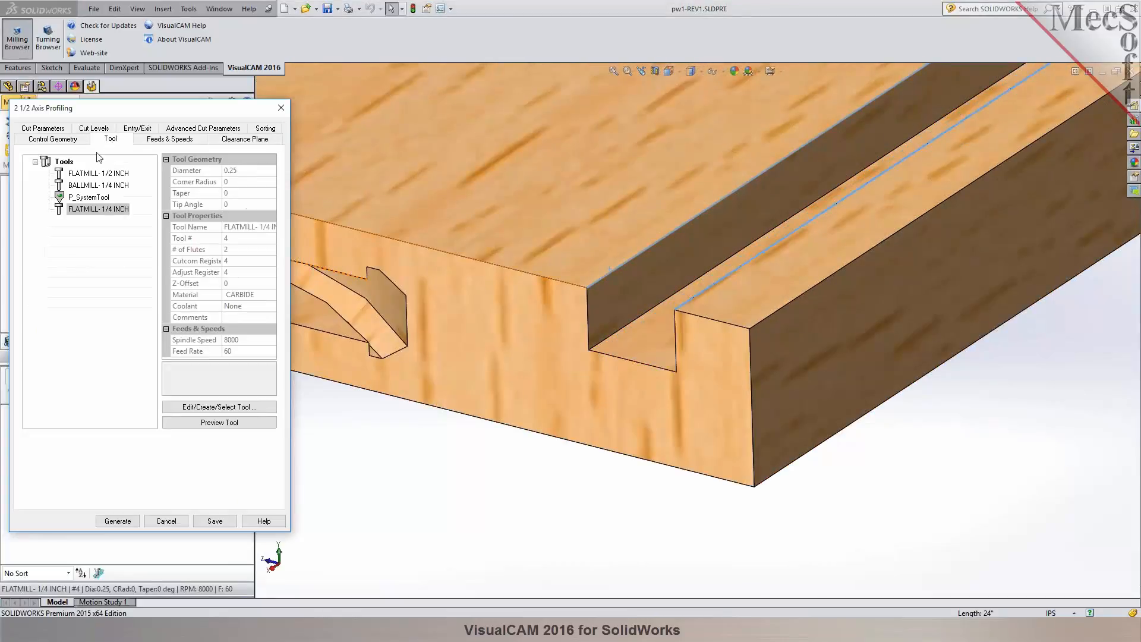
{"action": "left_click", "coordinate": [62, 209]}
{"action": "left_click", "coordinate": [180, 140]}
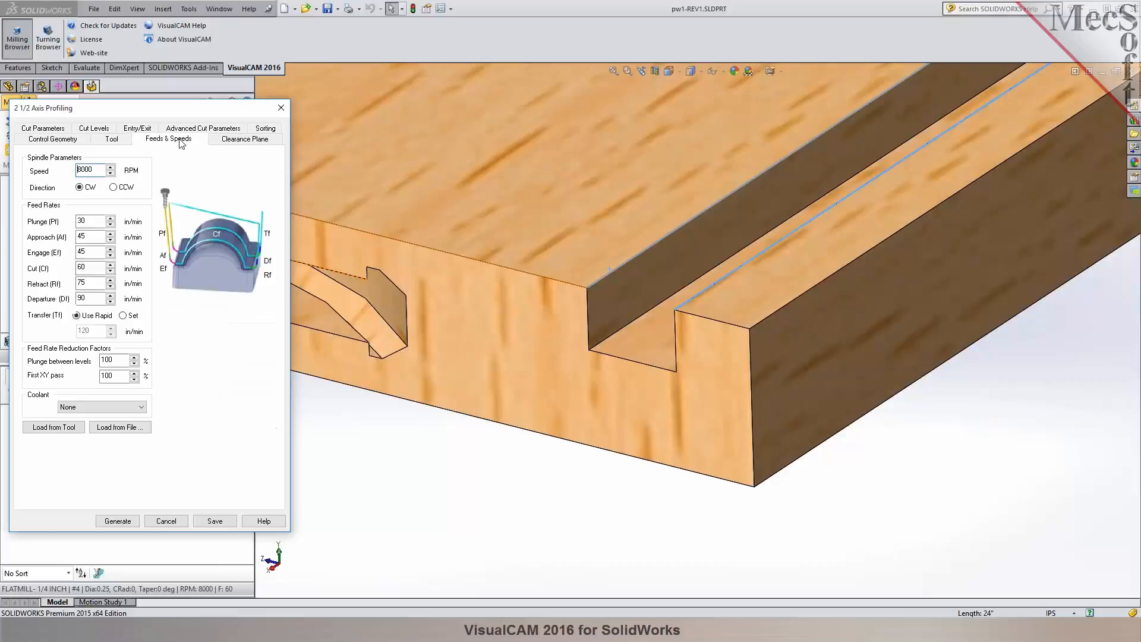
Define the profiling clearance plane as Stock Max Z + Dist with a distance of 0.25
{"action": "left_click", "coordinate": [240, 139]}
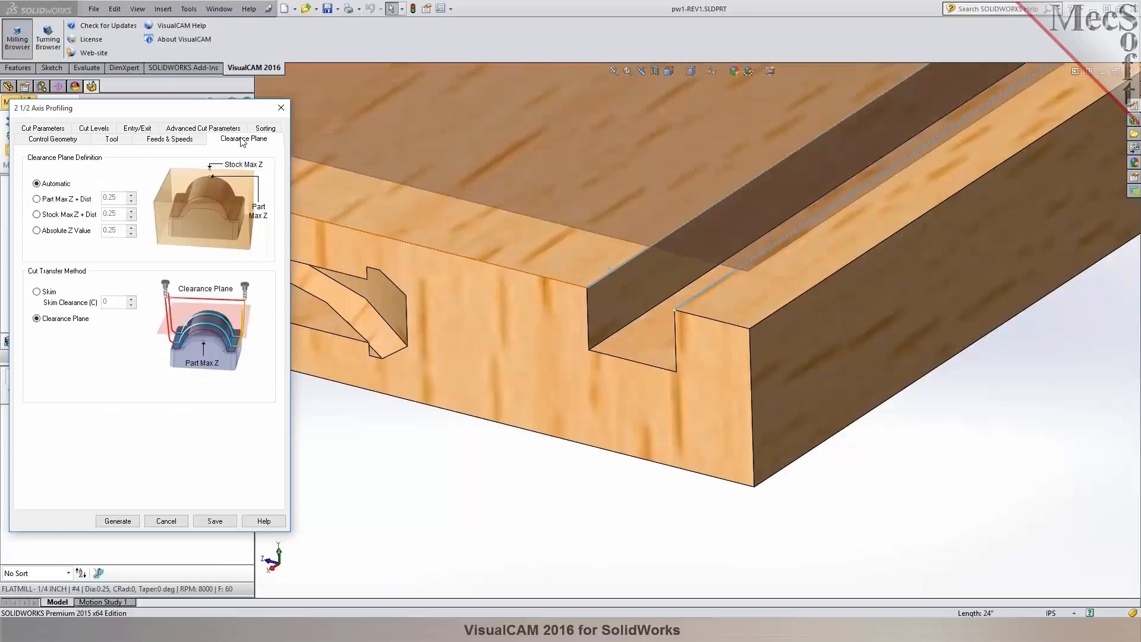
{"action": "scroll", "coordinate": [651, 403], "scroll_direction": "up", "scroll_amount": 5}
{"action": "scroll", "coordinate": [650, 403], "scroll_direction": "up", "scroll_amount": 4}
{"action": "left_click", "coordinate": [69, 217]}
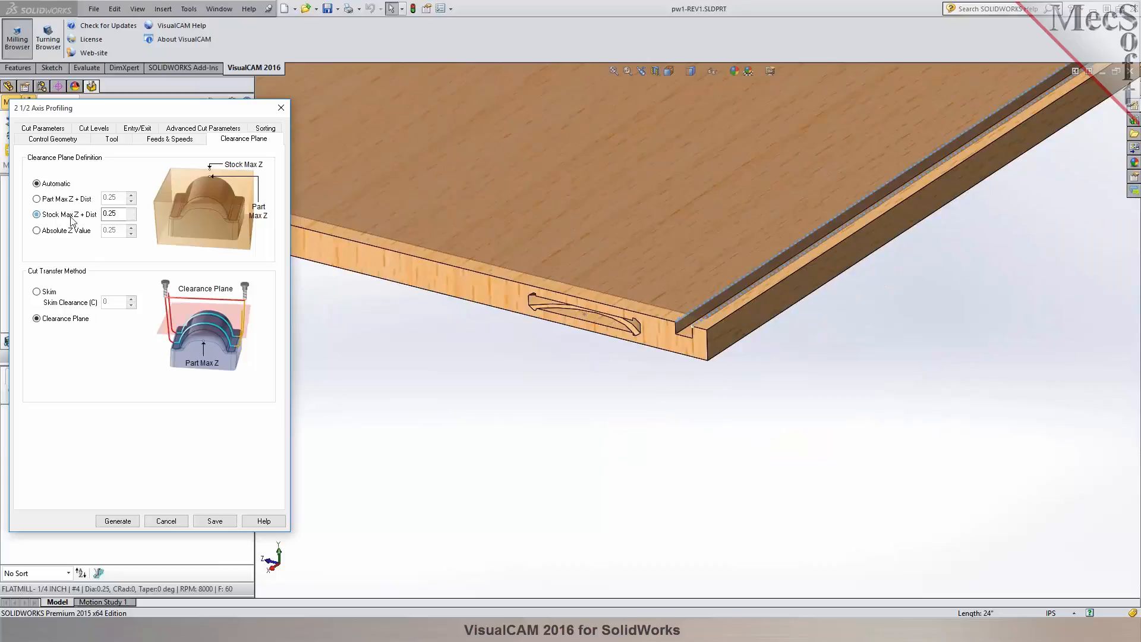
{"action": "middle_click_drag", "start_coordinate": [581, 392], "coordinate": [588, 354]}
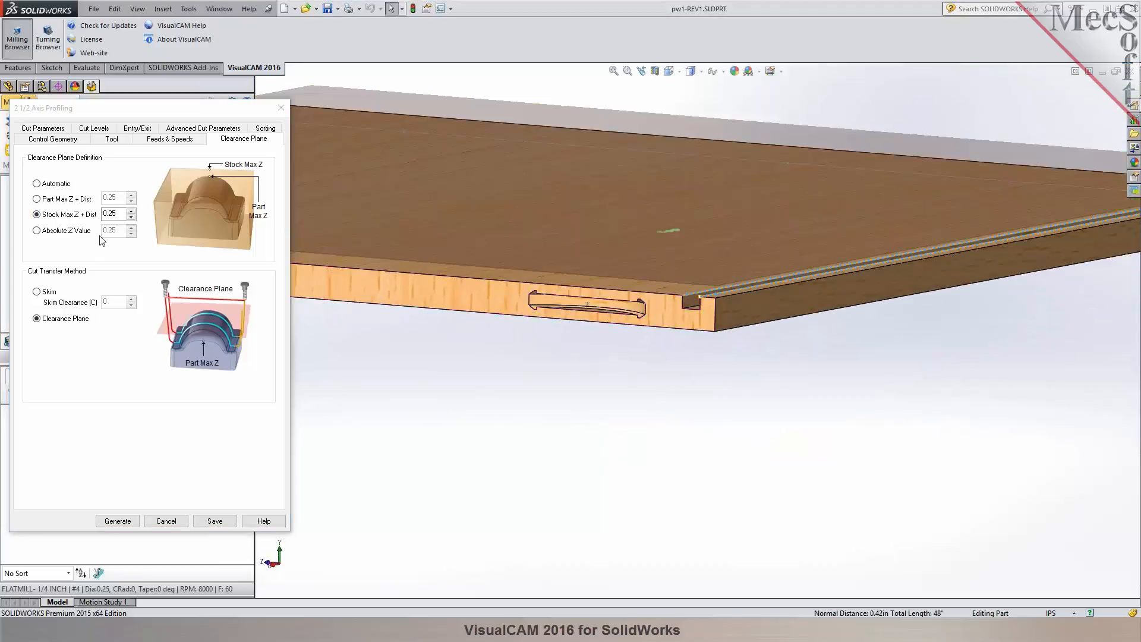
{"action": "scroll", "coordinate": [653, 340], "scroll_direction": "up", "scroll_amount": 4}
{"action": "scroll", "coordinate": [669, 319], "scroll_direction": "down", "scroll_amount": 6}
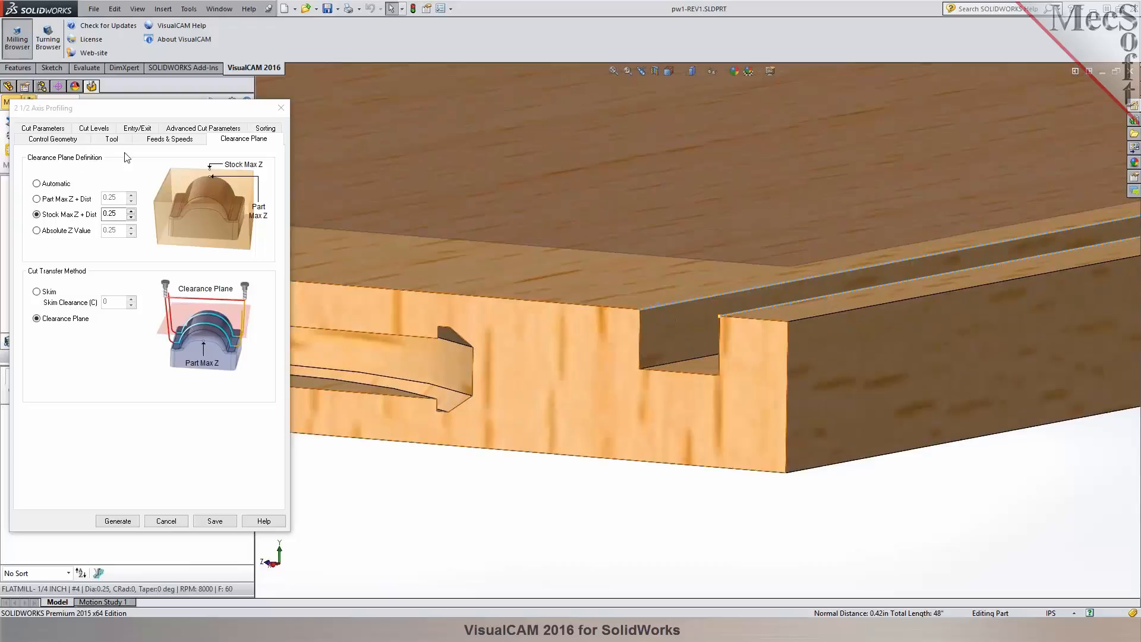
Set the cut direction to Climb, determine the start side using the 3D model and disable the mid-point of longest side option
{"action": "left_click", "coordinate": [67, 129]}
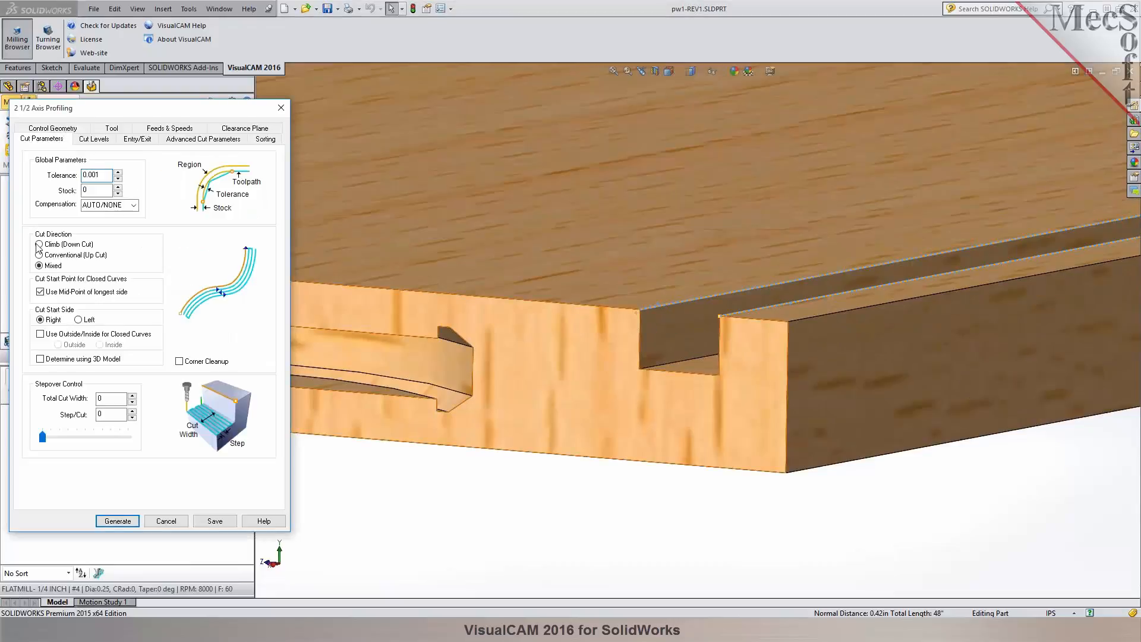
{"action": "left_click", "coordinate": [39, 245]}
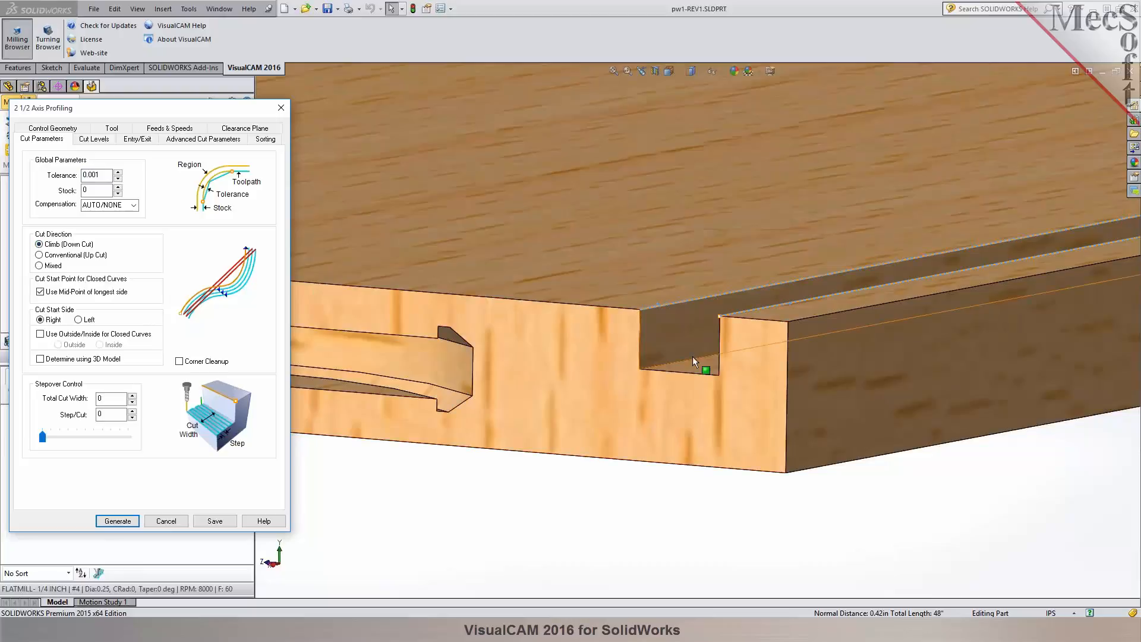
{"action": "left_click", "coordinate": [40, 359]}
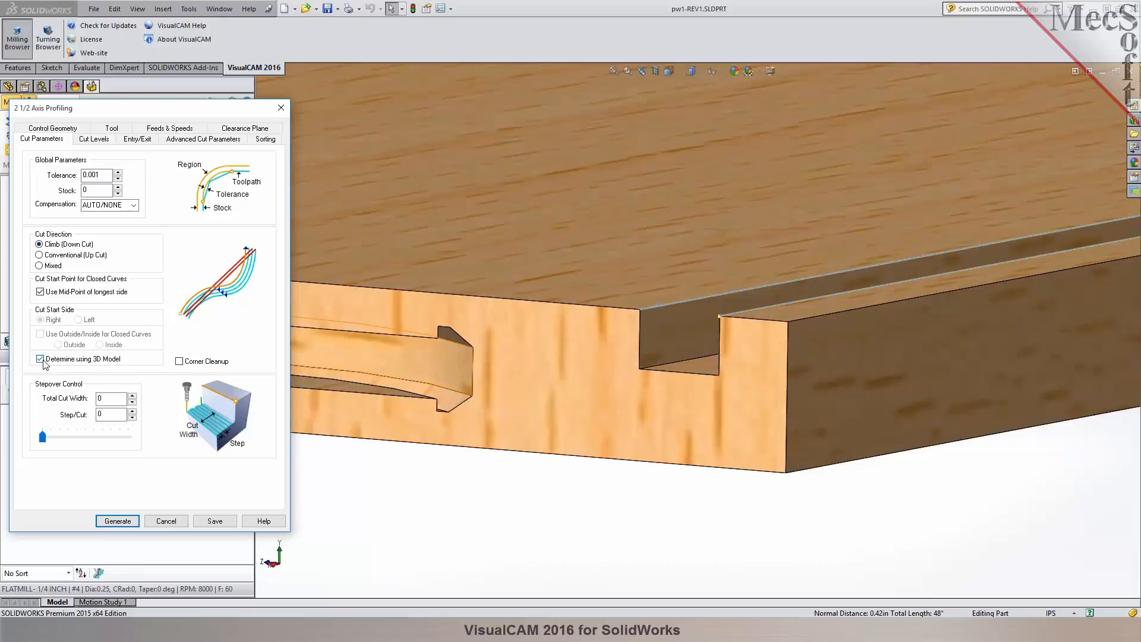
{"action": "left_click", "coordinate": [40, 292]}
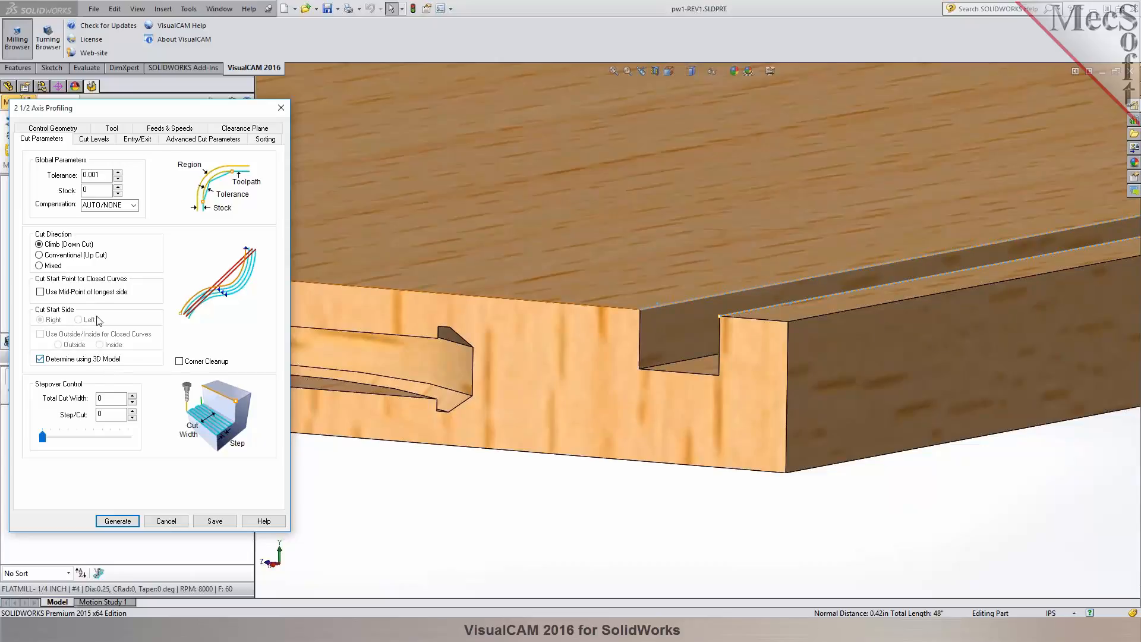
Set the total cut depth to 0.27 by picking down to the groove's floor, with a rough depth per cut of 0.135
{"action": "left_click", "coordinate": [91, 140]}
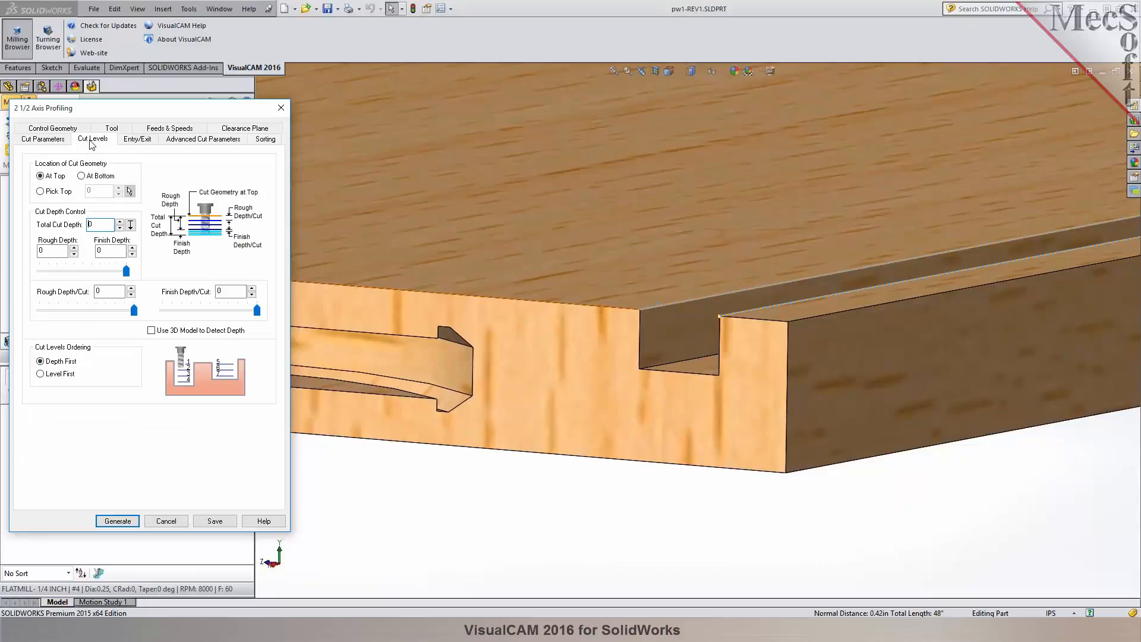
{"action": "left_click", "coordinate": [132, 226]}
{"action": "left_click", "coordinate": [732, 266]}
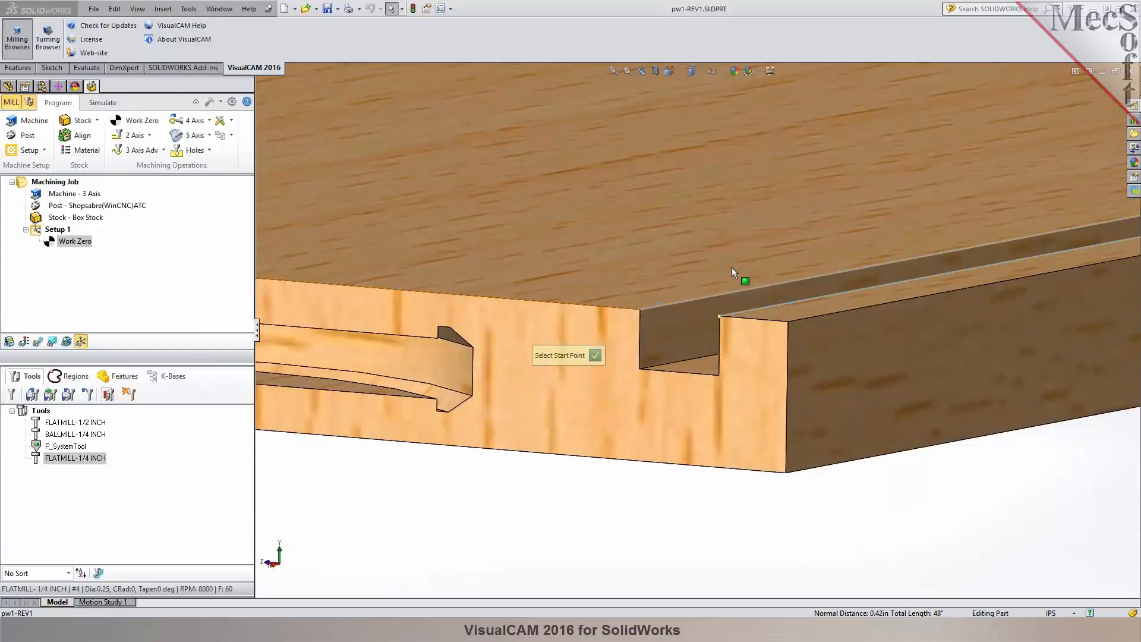
{"action": "left_click", "coordinate": [683, 364]}
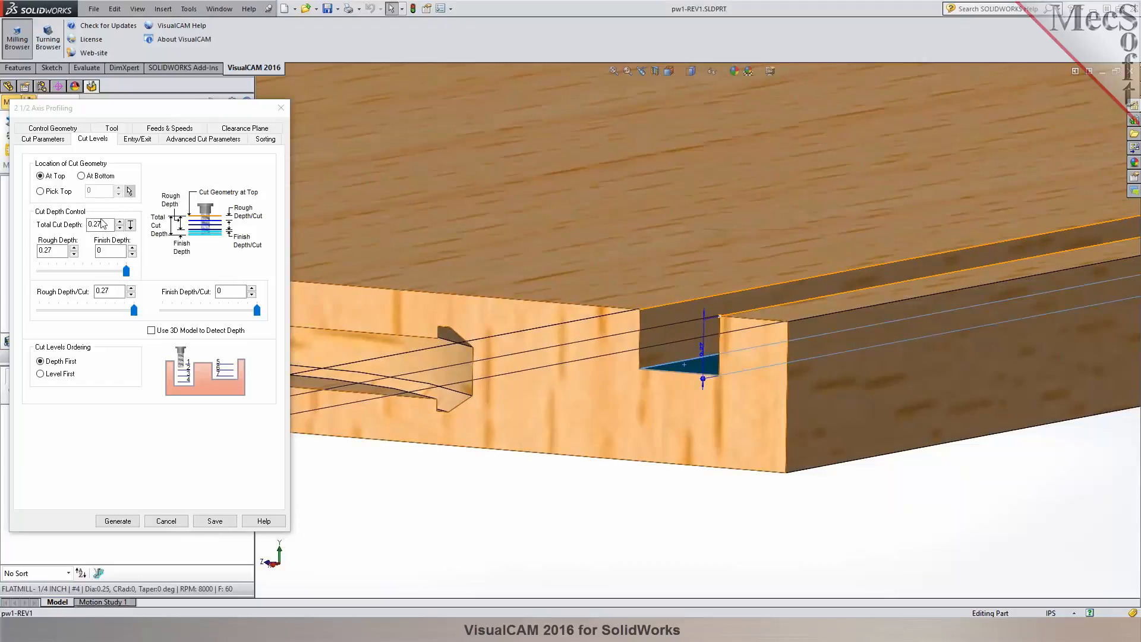
{"action": "left_click", "coordinate": [110, 293]}
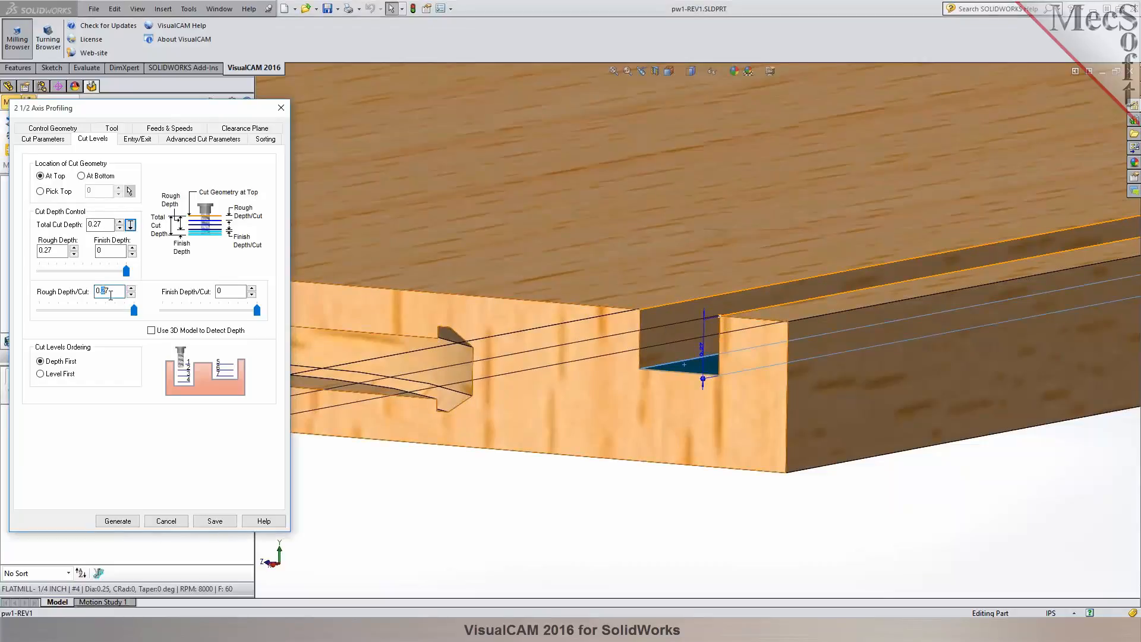
{"action": "left_click_drag", "start_coordinate": [134, 310], "coordinate": [87, 320]}
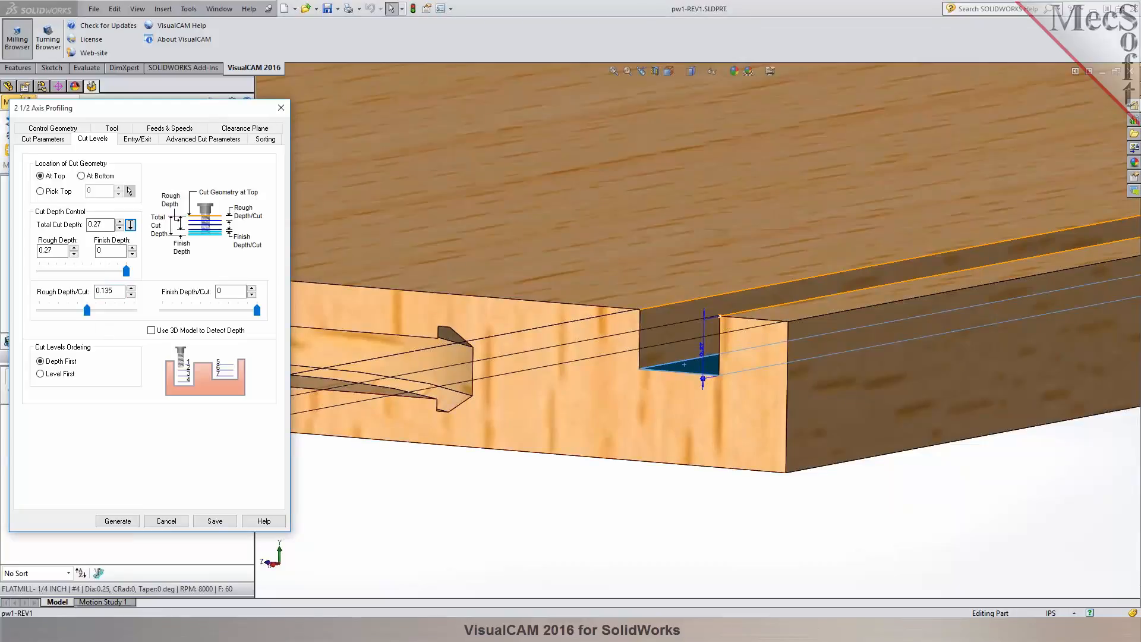
Set the profiling entry's engage motion to Linear with a length of 0.25 and an angle of 0
{"action": "left_click", "coordinate": [363, 499]}
{"action": "left_click", "coordinate": [134, 141]}
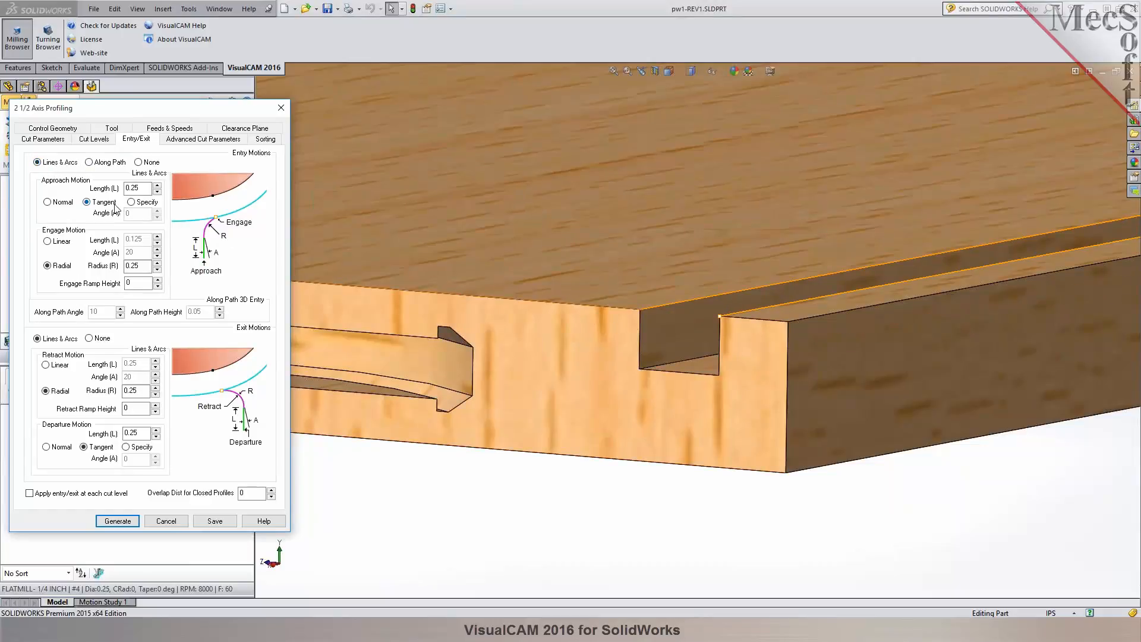
{"action": "left_click", "coordinate": [47, 240]}
{"action": "left_click", "coordinate": [132, 252]}
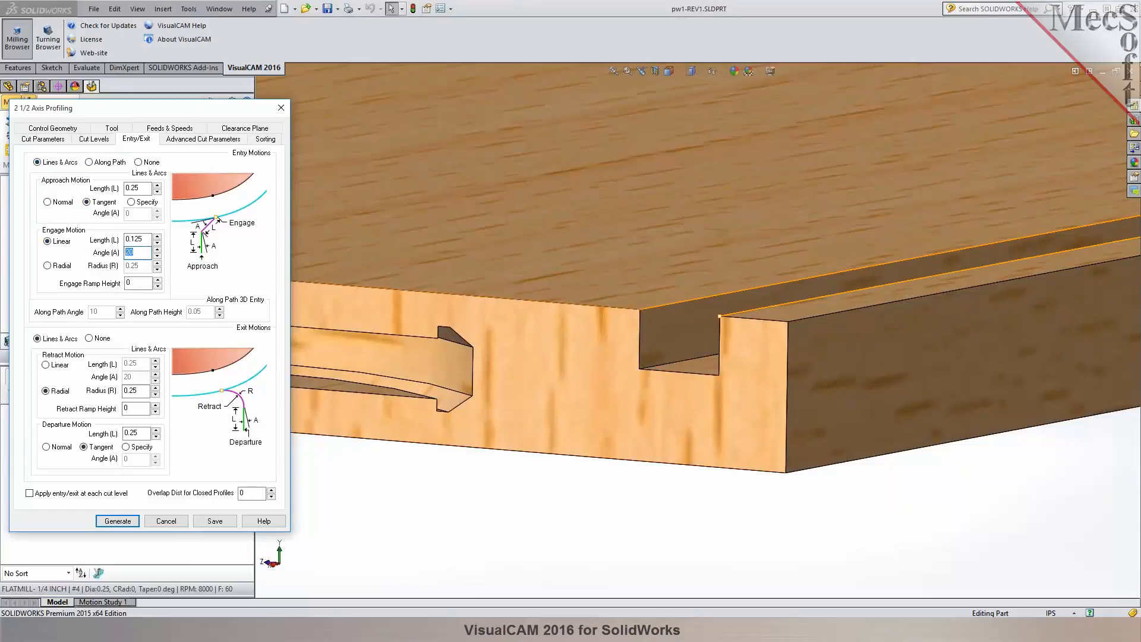
{"action": "left_click", "coordinate": [136, 240]}
Generate the profiling toolpath with a Linear retract motion at angle 0 and entry/exit applied at each cut level
{"action": "left_click", "coordinate": [46, 364]}
{"action": "key", "text": "Tab"}
{"action": "key", "text": "Tab"}
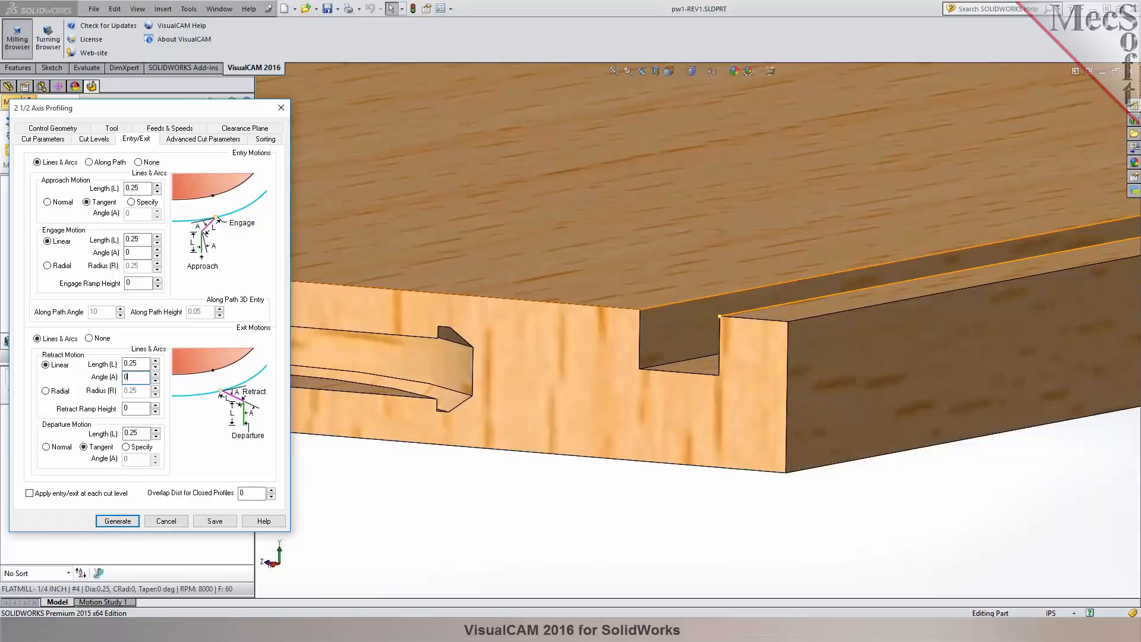
{"action": "type", "text": "0"}
{"action": "left_click", "coordinate": [64, 492]}
{"action": "left_click", "coordinate": [118, 521]}
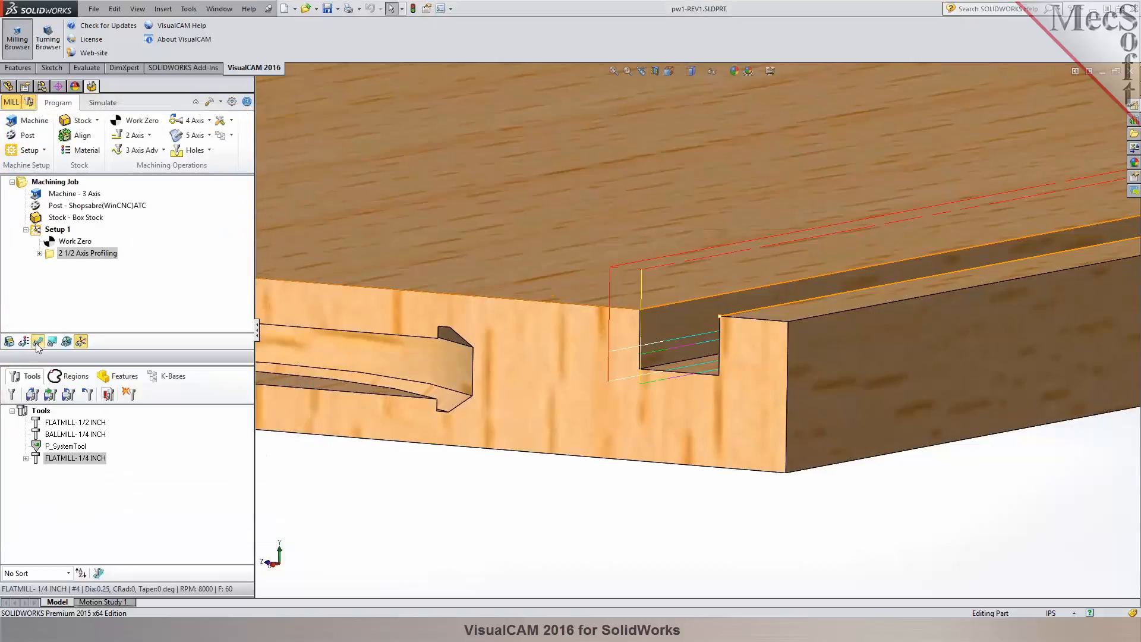
Examine the generated toolpath along the panel's groove, including its entry and exit moves at both ends
{"action": "middle_click_drag", "start_coordinate": [570, 312], "coordinate": [555, 377]}
{"action": "scroll", "coordinate": [554, 376], "scroll_direction": "up", "scroll_amount": 8}
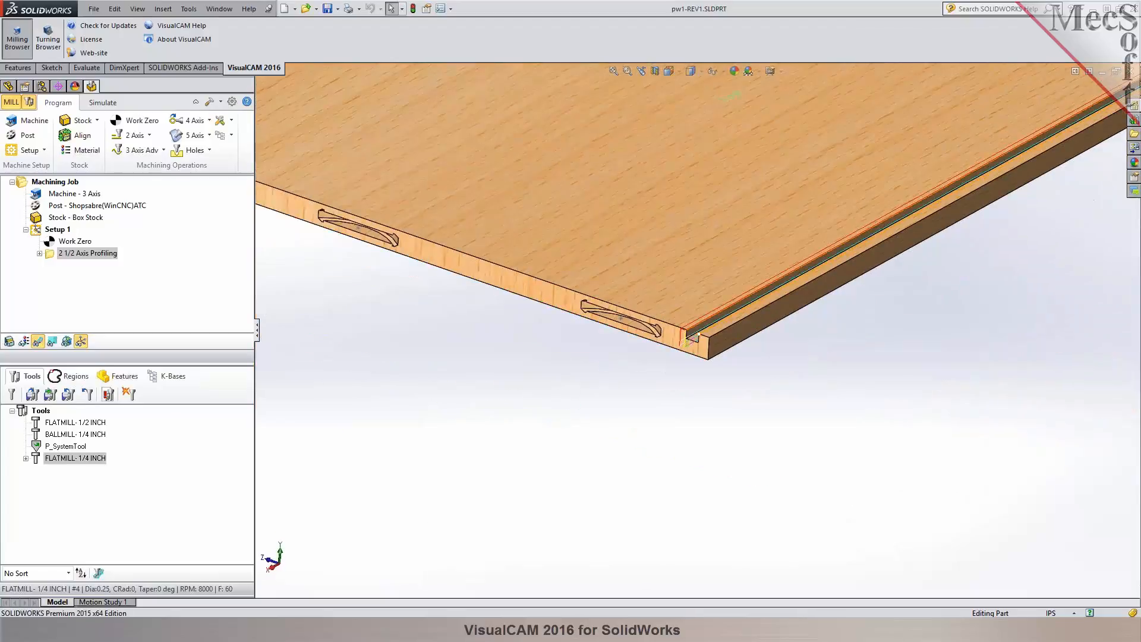
{"action": "scroll", "coordinate": [622, 432], "scroll_direction": "up", "scroll_amount": 6}
{"action": "scroll", "coordinate": [855, 256], "scroll_direction": "down", "scroll_amount": 5}
{"action": "scroll", "coordinate": [908, 214], "scroll_direction": "down", "scroll_amount": 2}
{"action": "middle_click_drag", "start_coordinate": [910, 208], "coordinate": [843, 205]}
{"action": "scroll", "coordinate": [790, 342], "scroll_direction": "up", "scroll_amount": 5}
{"action": "middle_click_drag", "start_coordinate": [789, 341], "coordinate": [601, 413]}
{"action": "scroll", "coordinate": [640, 366], "scroll_direction": "down", "scroll_amount": 4}
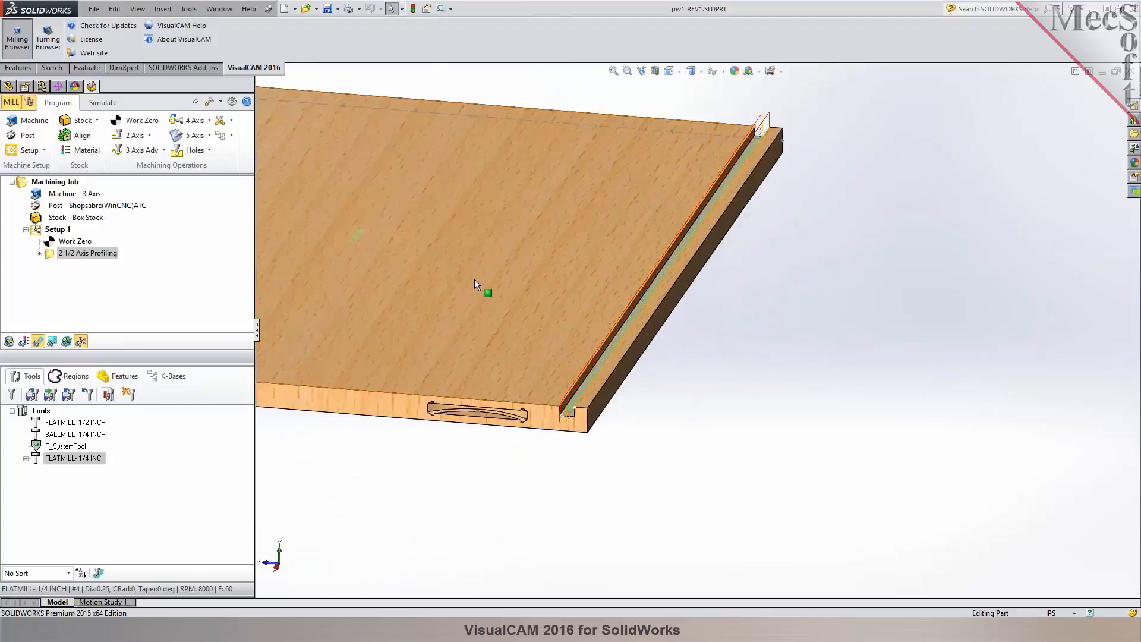
{"action": "scroll", "coordinate": [476, 279], "scroll_direction": "down", "scroll_amount": 2}
Reduce the simulation speed to the minimum and play the material removal simulation of the 2 1/2 axis profiling operation
{"action": "left_click", "coordinate": [102, 102]}
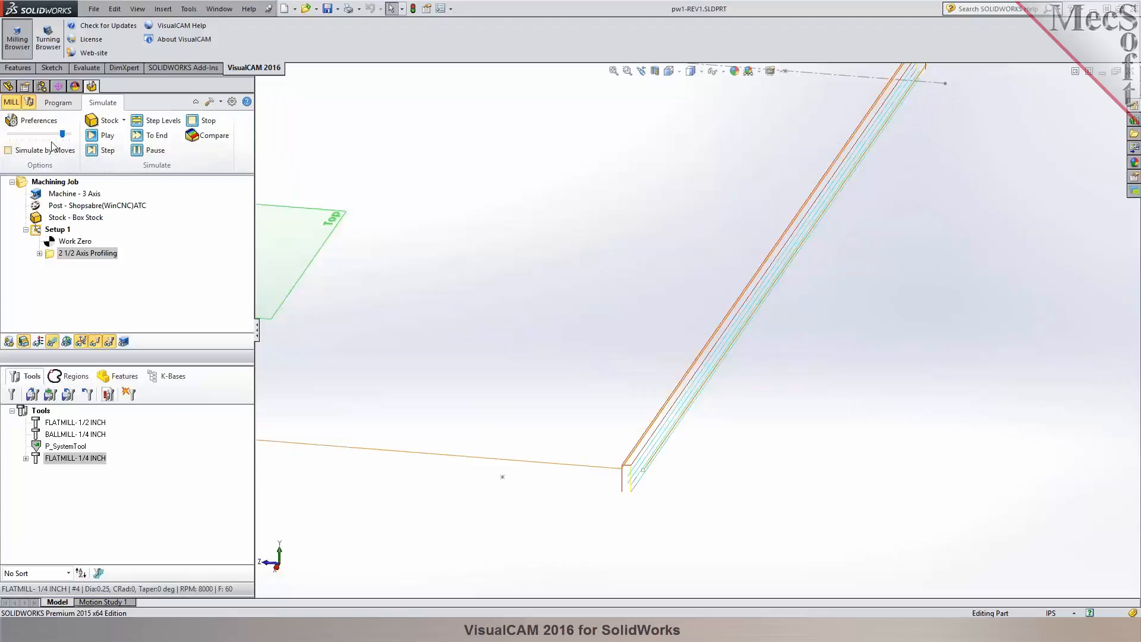
{"action": "left_click_drag", "start_coordinate": [63, 134], "coordinate": [9, 134]}
{"action": "left_click", "coordinate": [95, 135]}
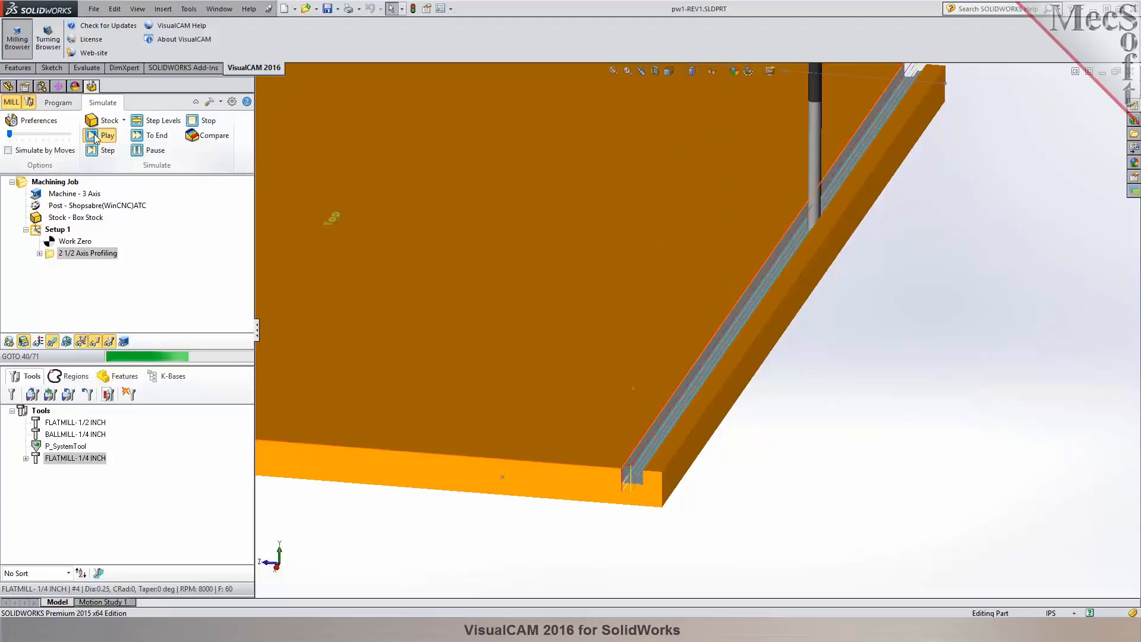
Examine the simulated groove cut in the stock from several angles and return to the machining program view
{"action": "middle_click_drag", "start_coordinate": [470, 380], "coordinate": [378, 381]}
{"action": "scroll", "coordinate": [380, 381], "scroll_direction": "up", "scroll_amount": 4}
{"action": "scroll", "coordinate": [549, 375], "scroll_direction": "down", "scroll_amount": 8}
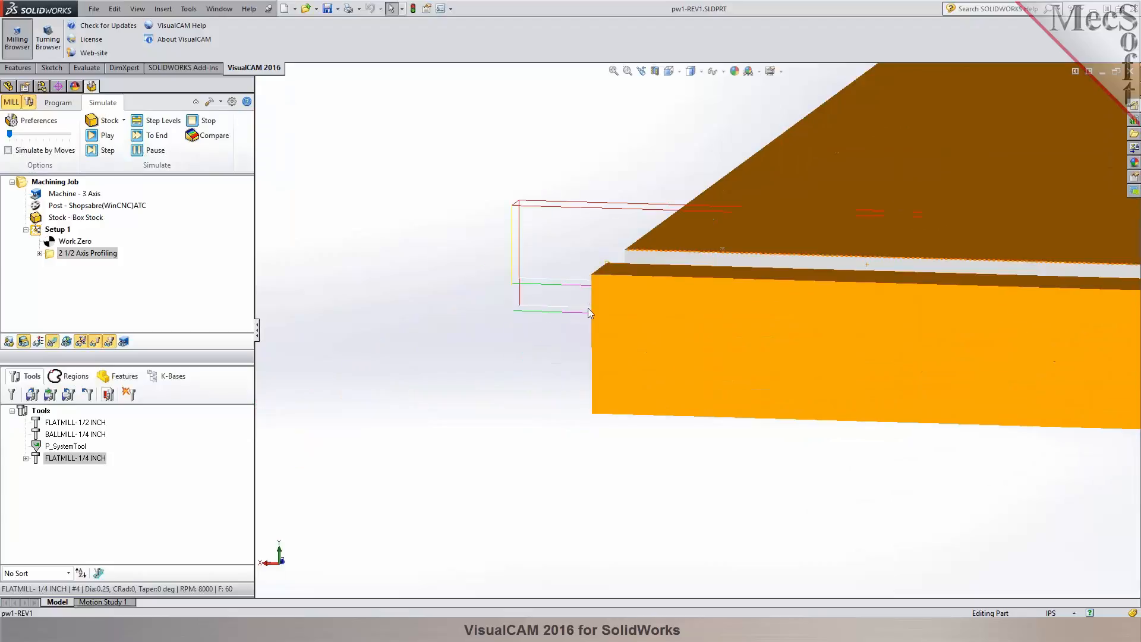
{"action": "middle_click_drag", "start_coordinate": [447, 327], "coordinate": [543, 397]}
{"action": "scroll", "coordinate": [541, 363], "scroll_direction": "up", "scroll_amount": 5}
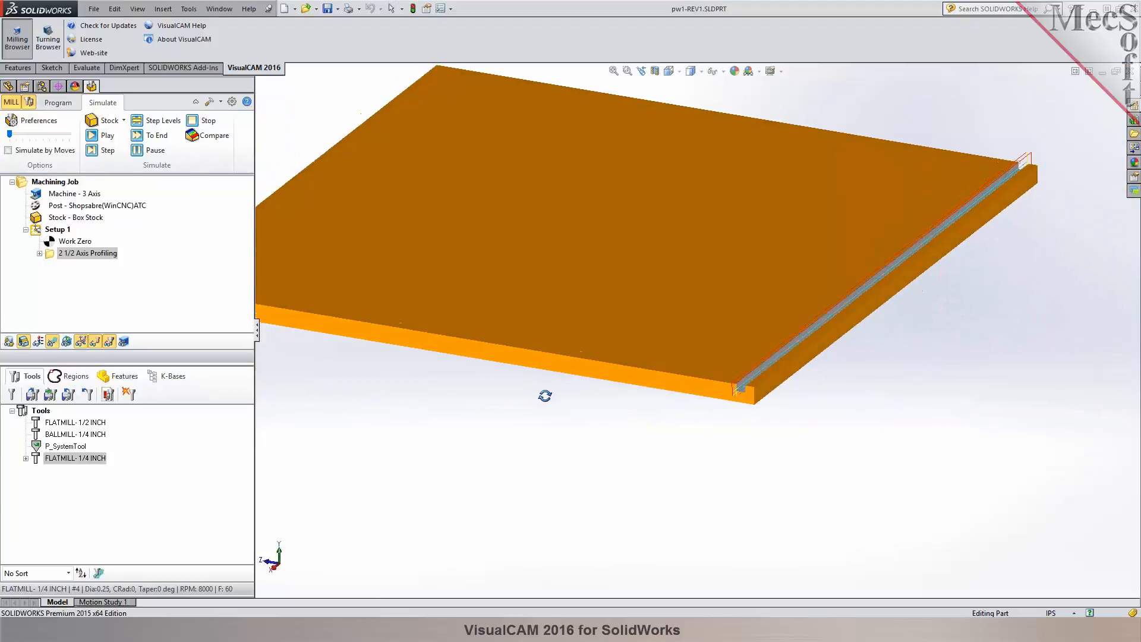
{"action": "scroll", "coordinate": [609, 375], "scroll_direction": "down", "scroll_amount": 5}
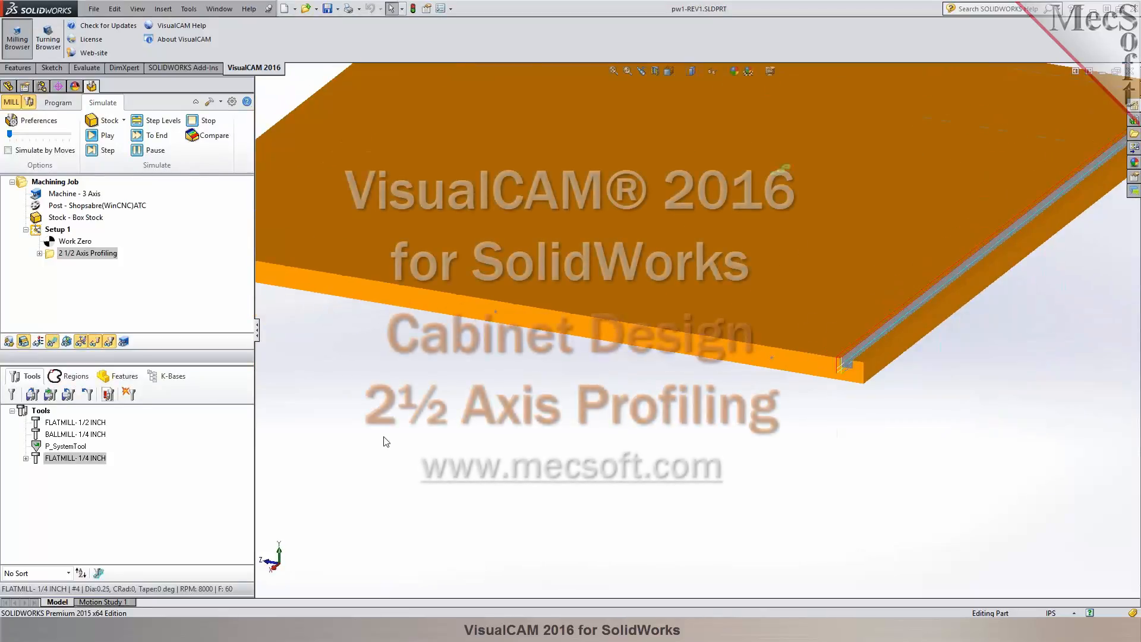
{"action": "scroll", "coordinate": [906, 138], "scroll_direction": "down", "scroll_amount": 1}
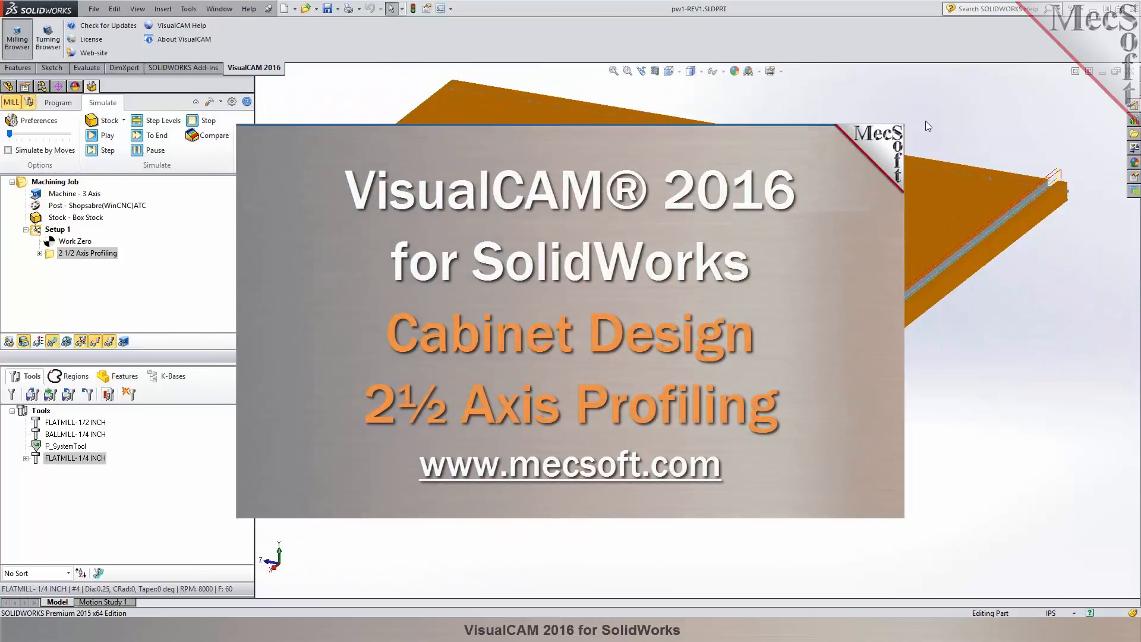
{"action": "left_click", "coordinate": [58, 102]}
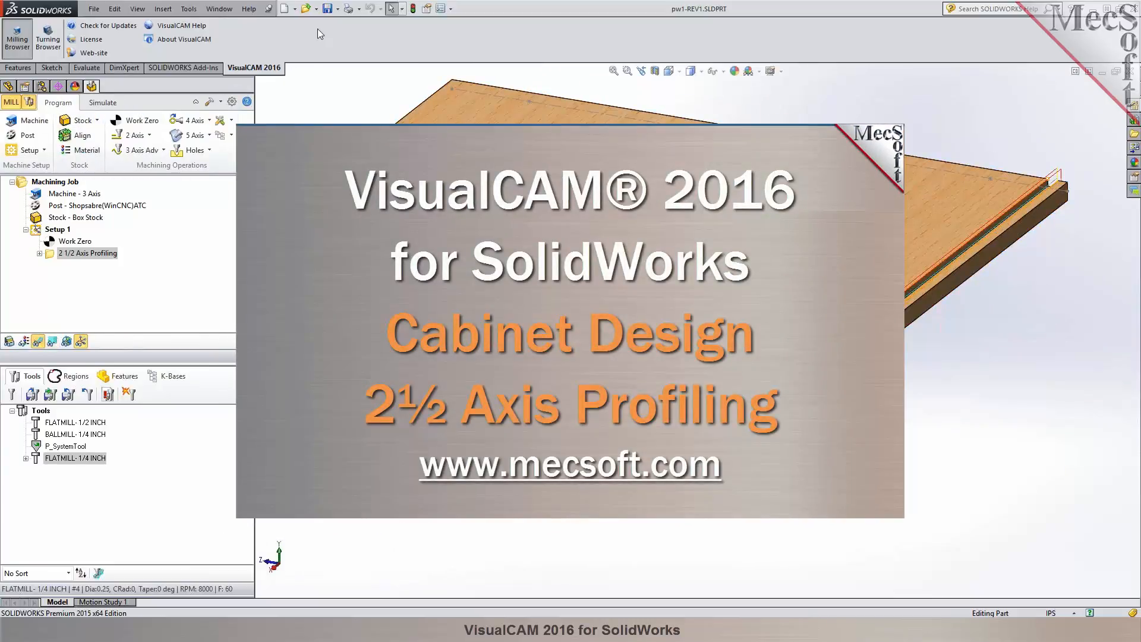